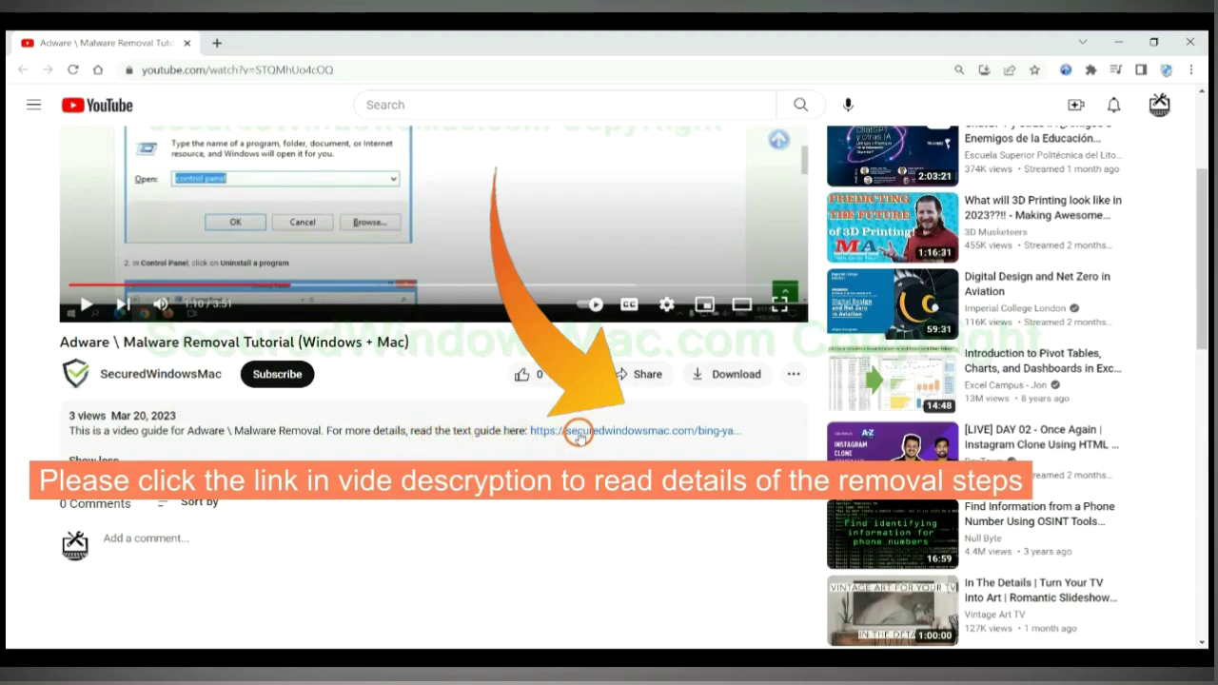
Open the removal guide linked in the video description and go to its Instant Automatic Removal section
click(579, 435)
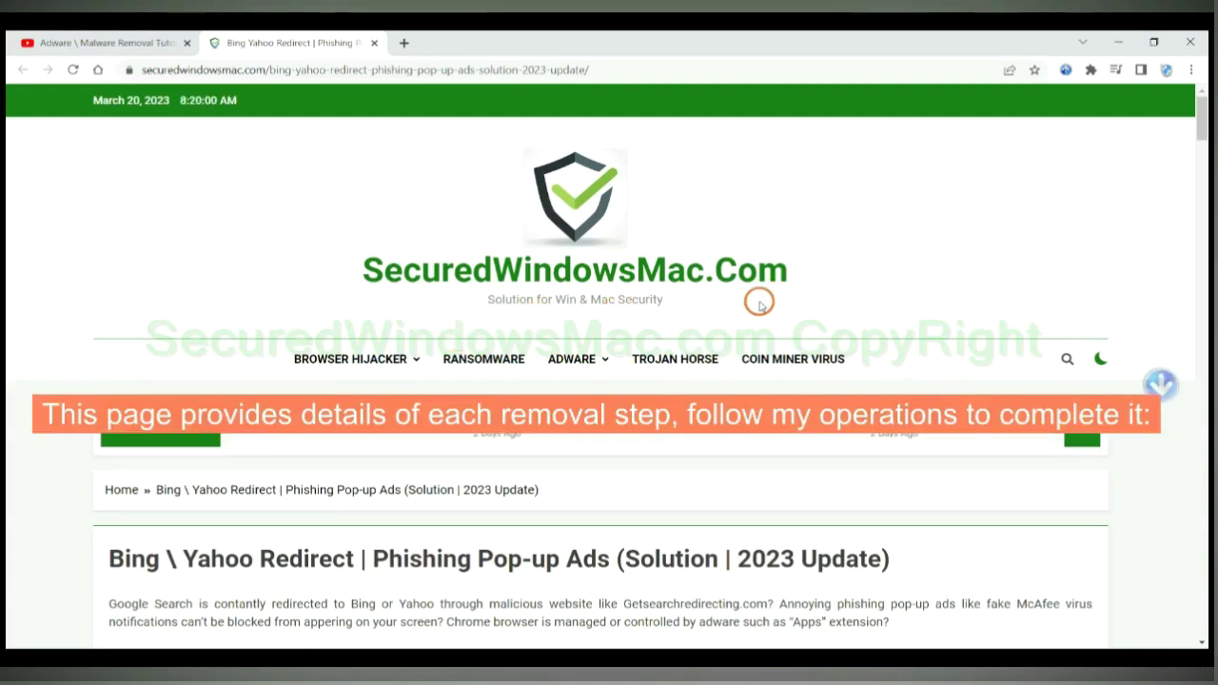
scroll(860, 286, down, 15)
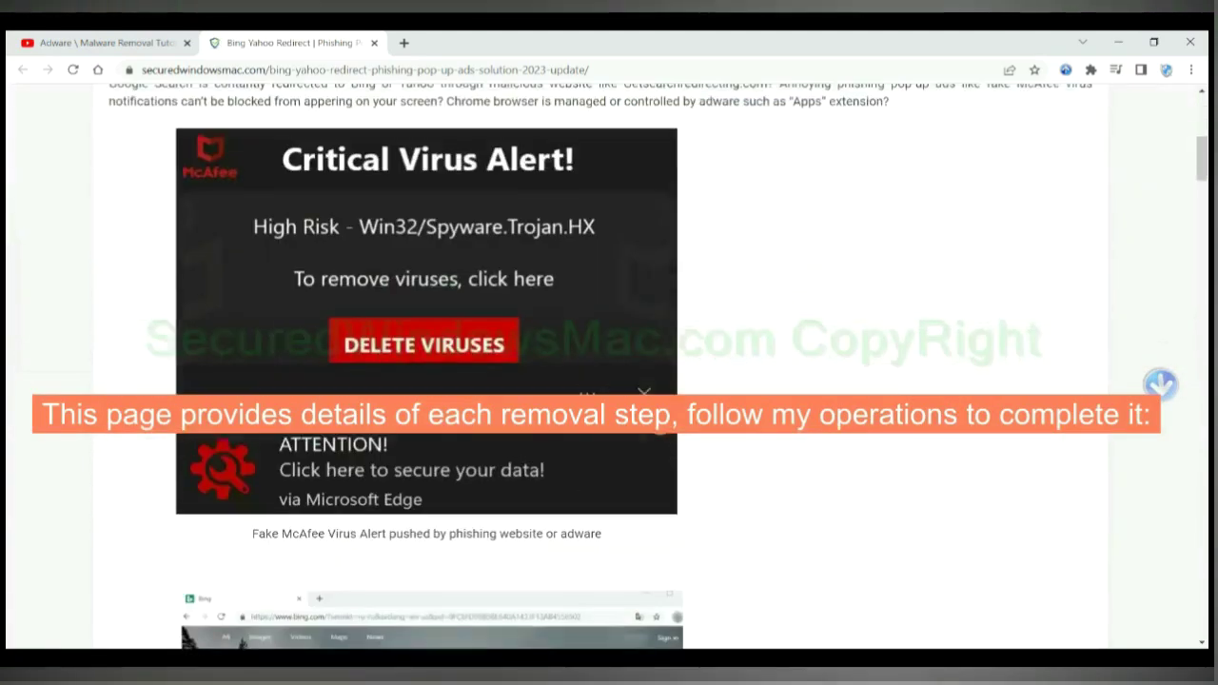
scroll(657, 421, down, 3)
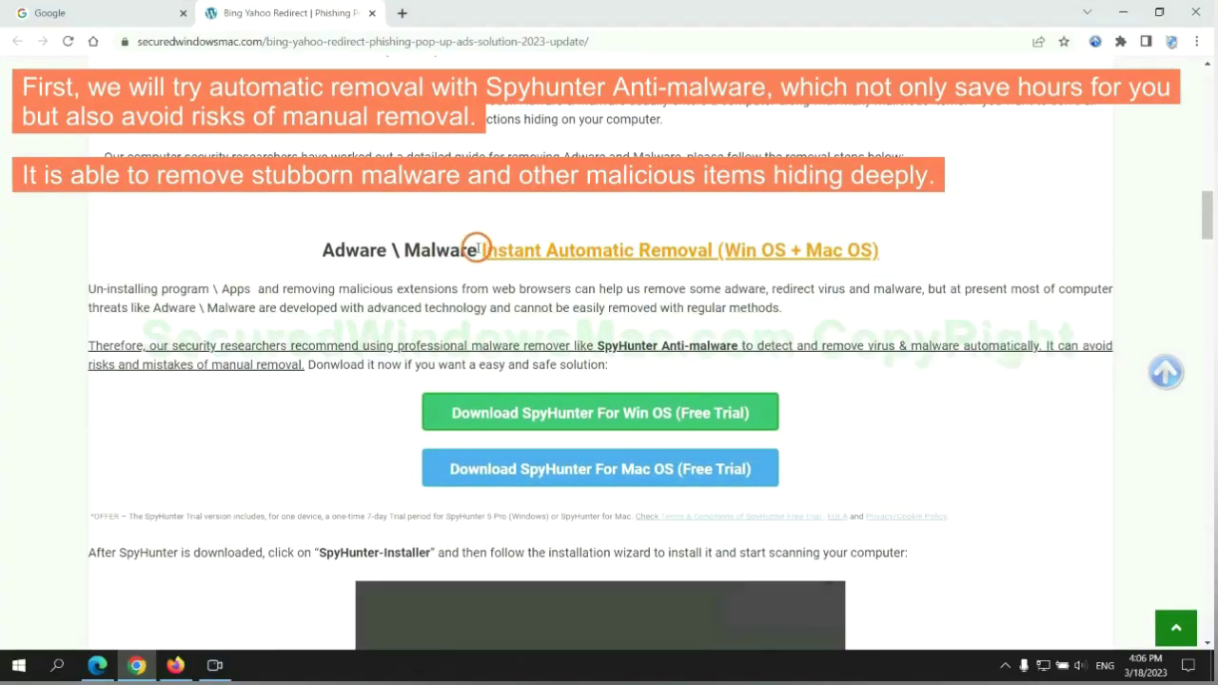
drag(479, 246, 697, 248)
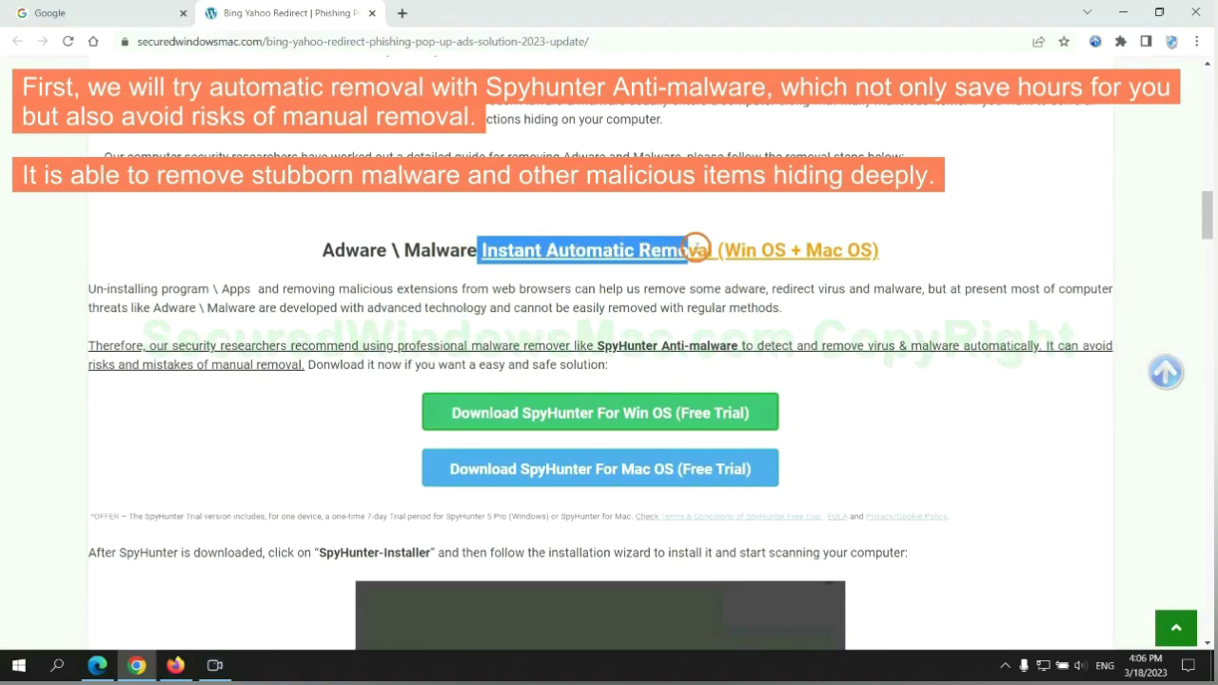
click(606, 211)
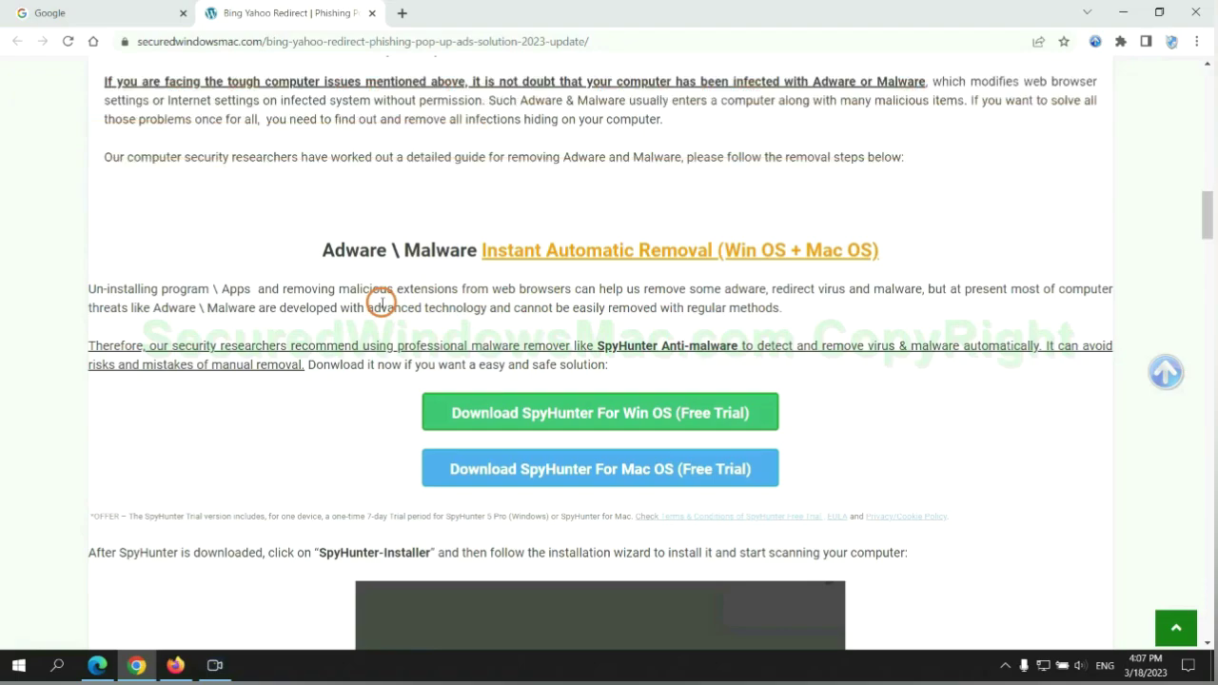
Download the SpyHunter free trial for Win OS from the guide, keep the downloaded file and run the installer
scroll(602, 340, down, 1)
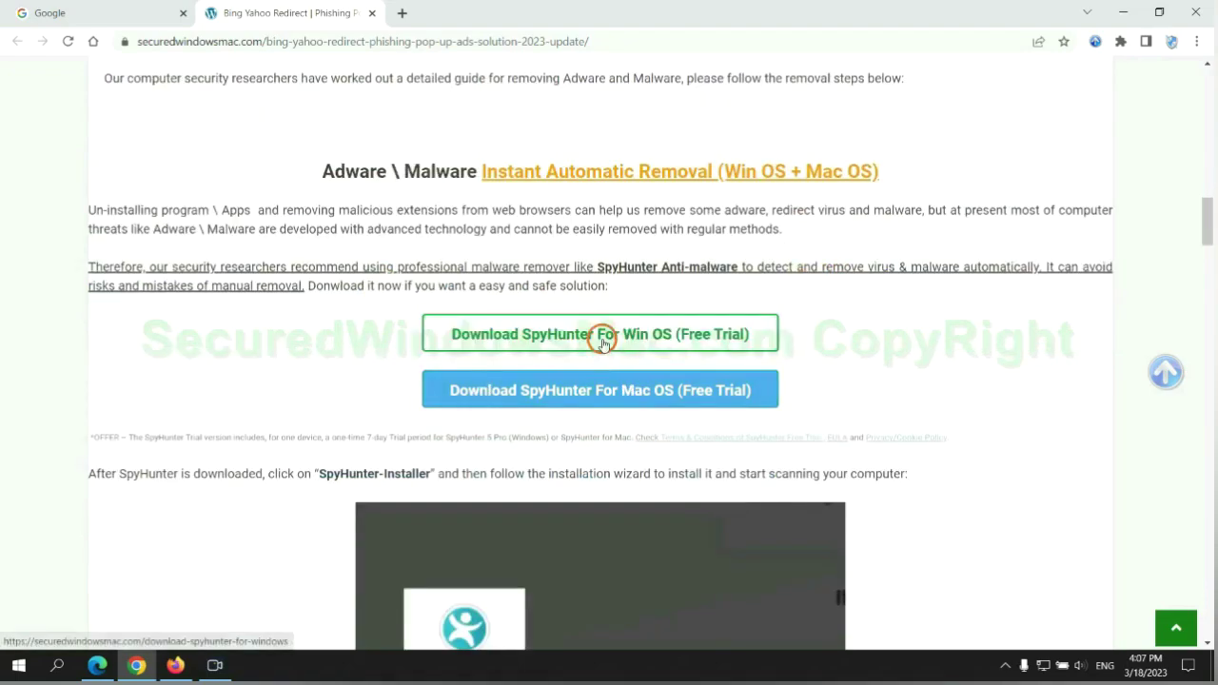
scroll(612, 377, down, 1)
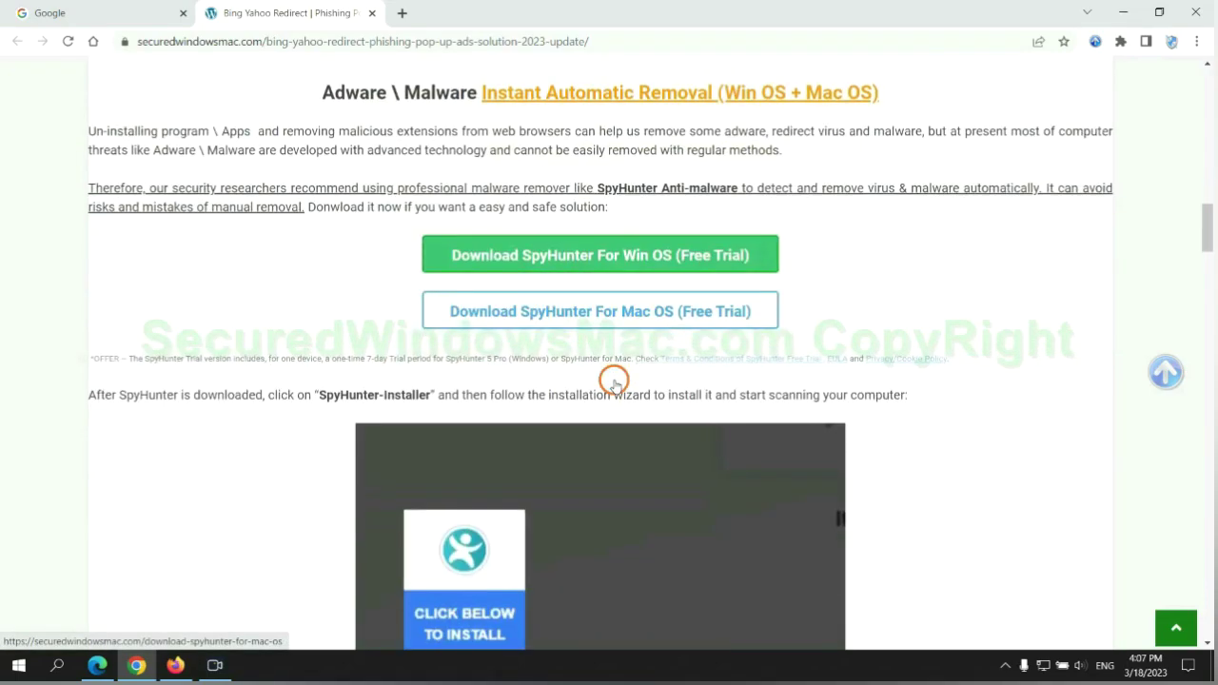
scroll(601, 356, down, 1)
click(614, 180)
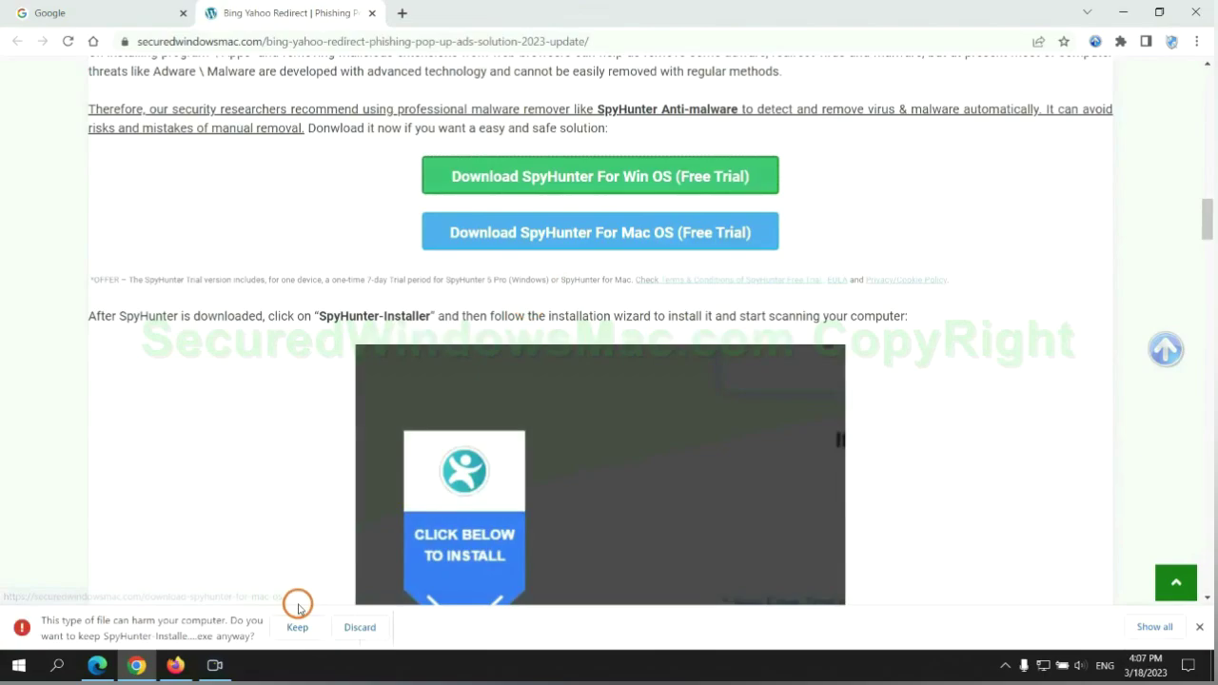
click(298, 607)
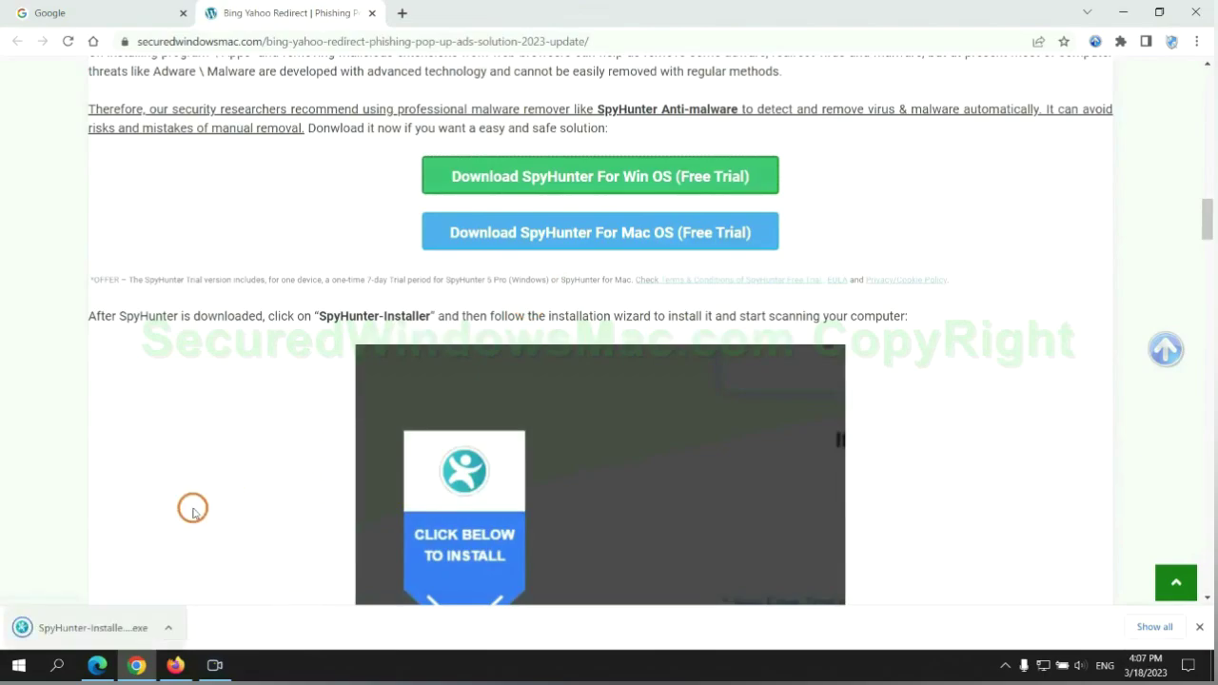
click(116, 629)
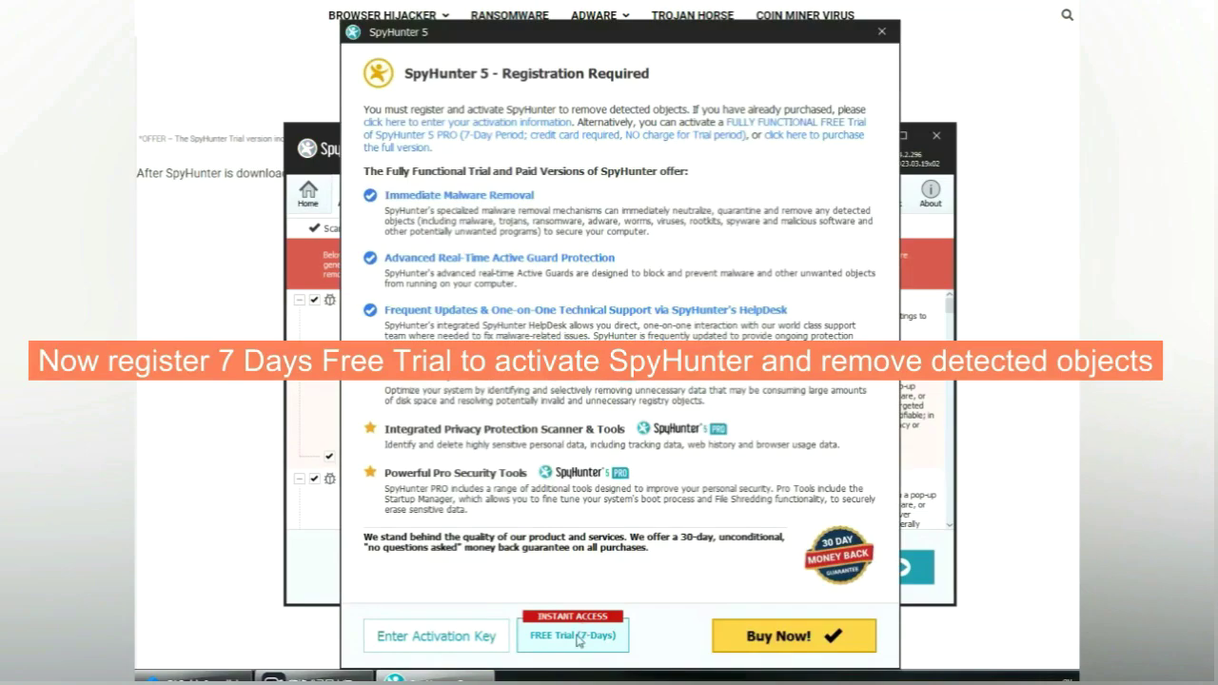
Choose the 7-day free trial in SpyHunter 5's registration window
click(576, 636)
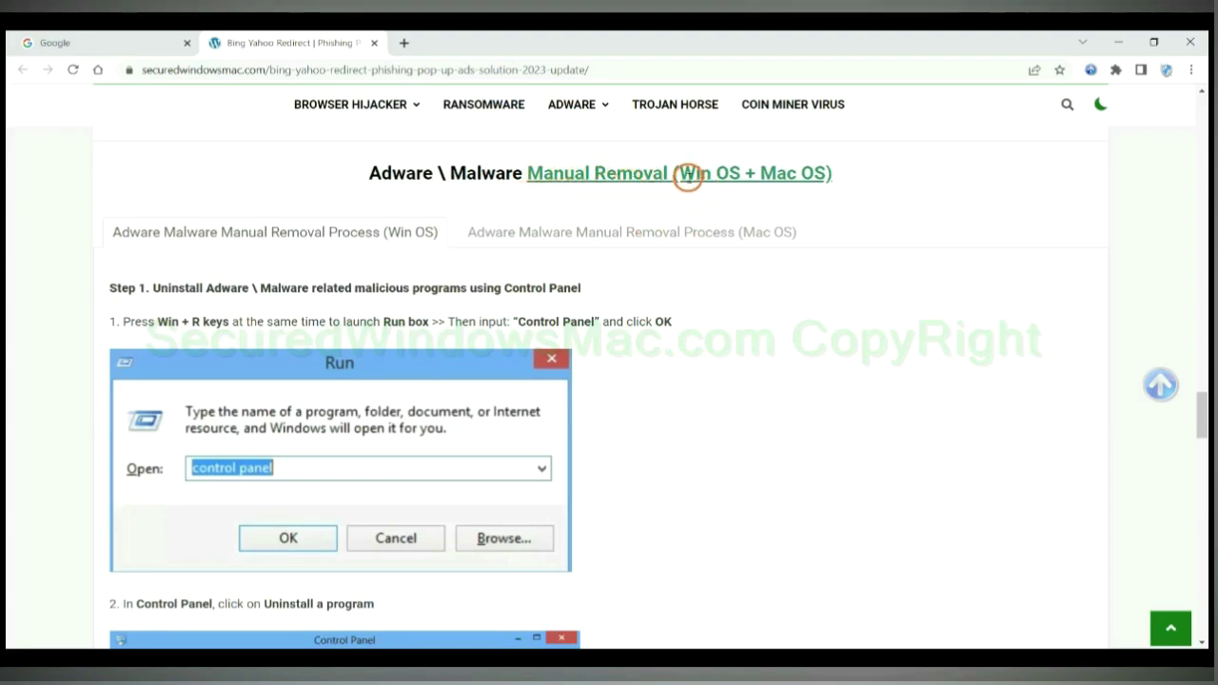
Review the guide's Manual Removal section for Win OS and Mac OS, including Step 1 on uninstalling malicious programs
drag(680, 173, 735, 175)
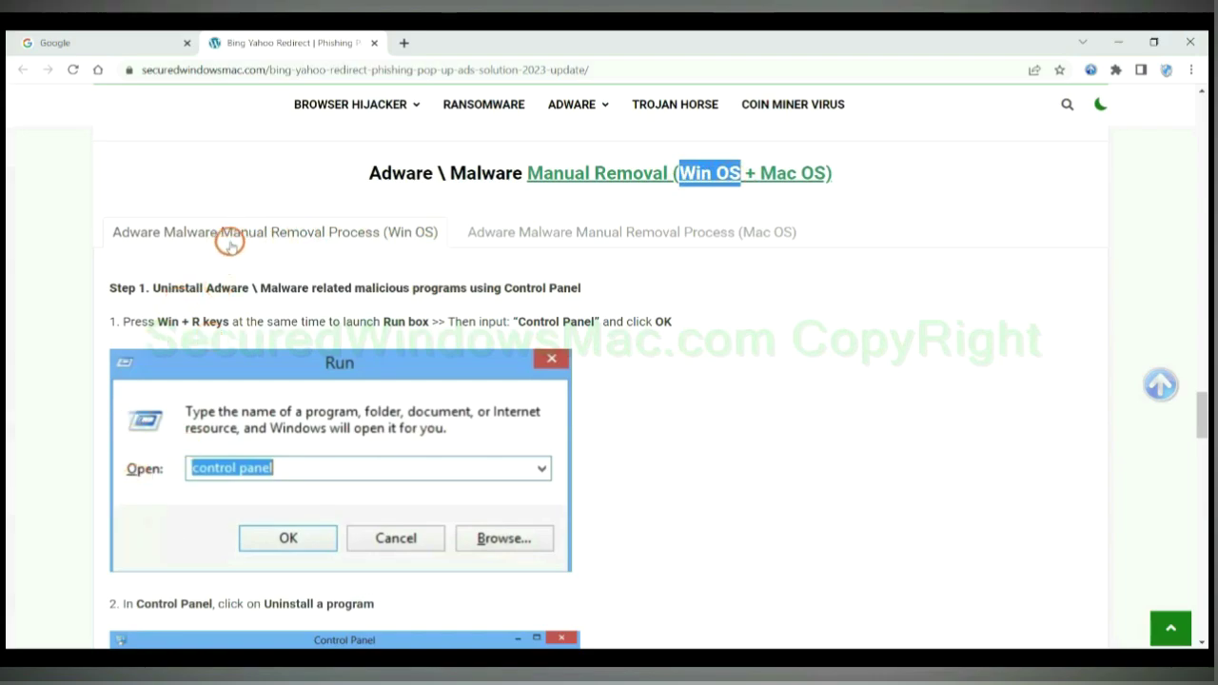
drag(760, 173, 826, 174)
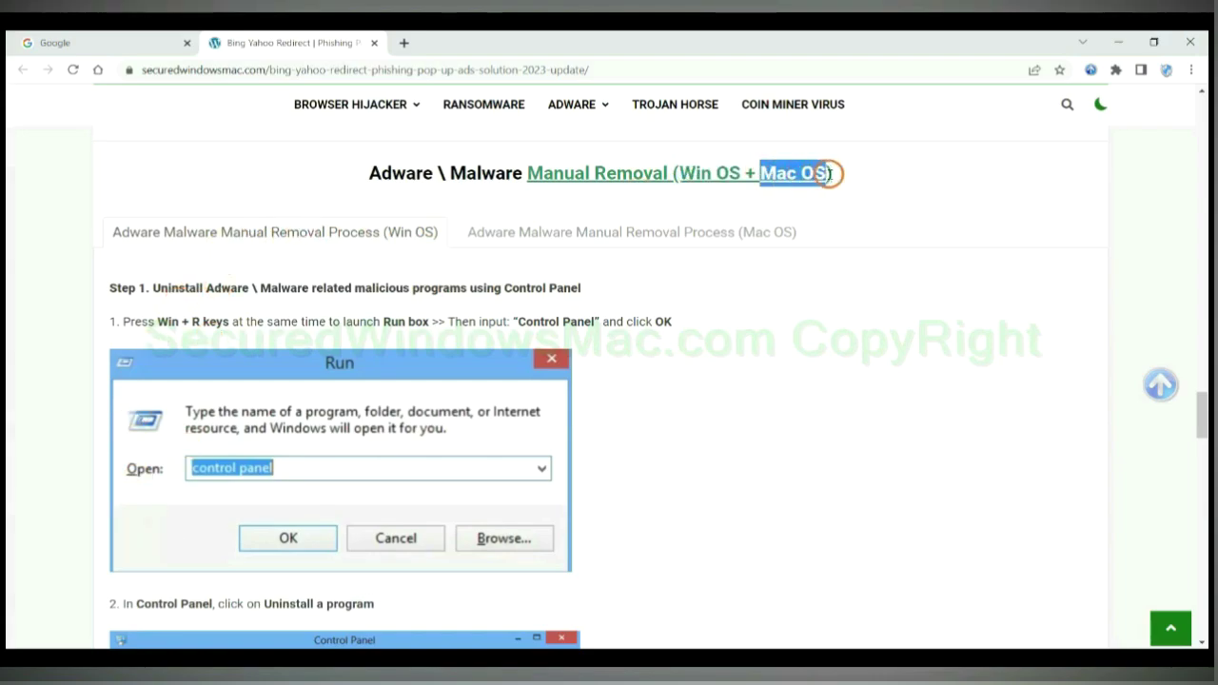
click(622, 230)
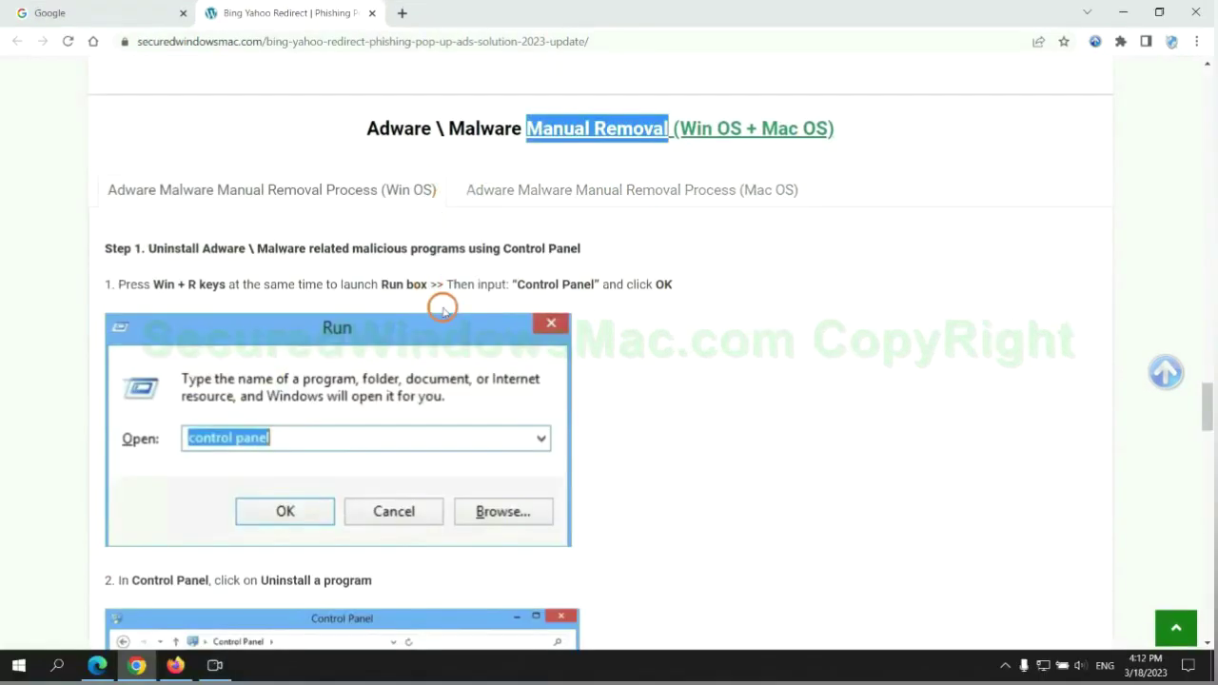
scroll(446, 323, up, 2)
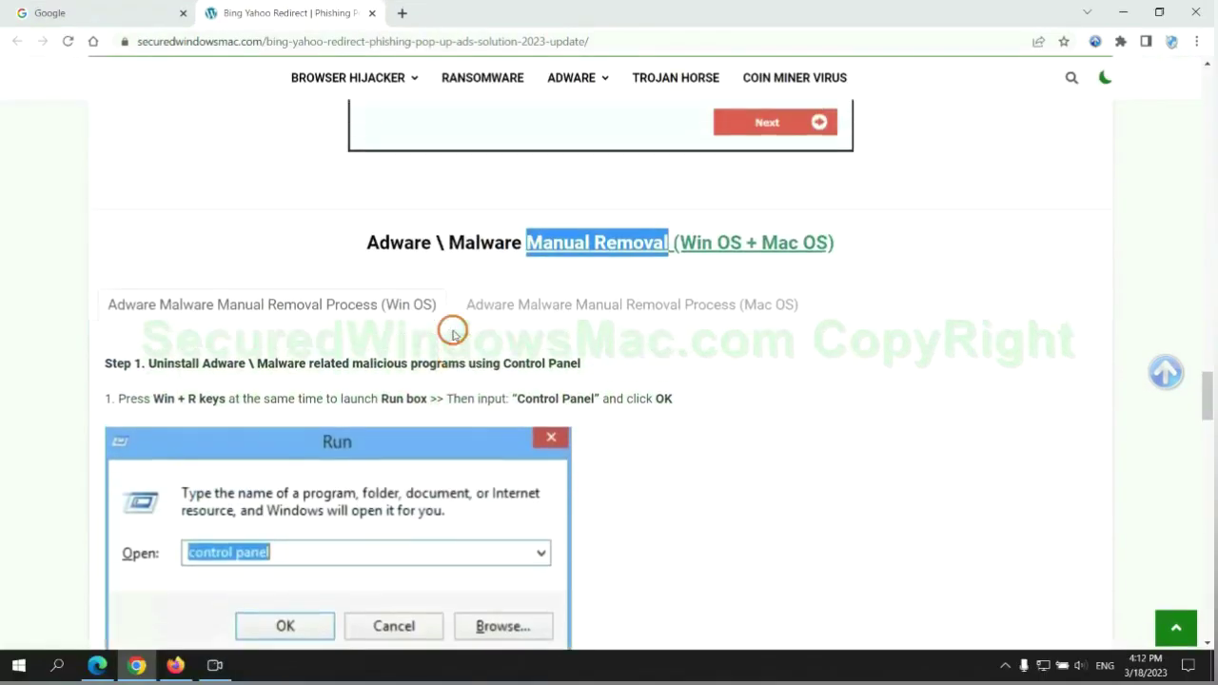
scroll(400, 314, down, 2)
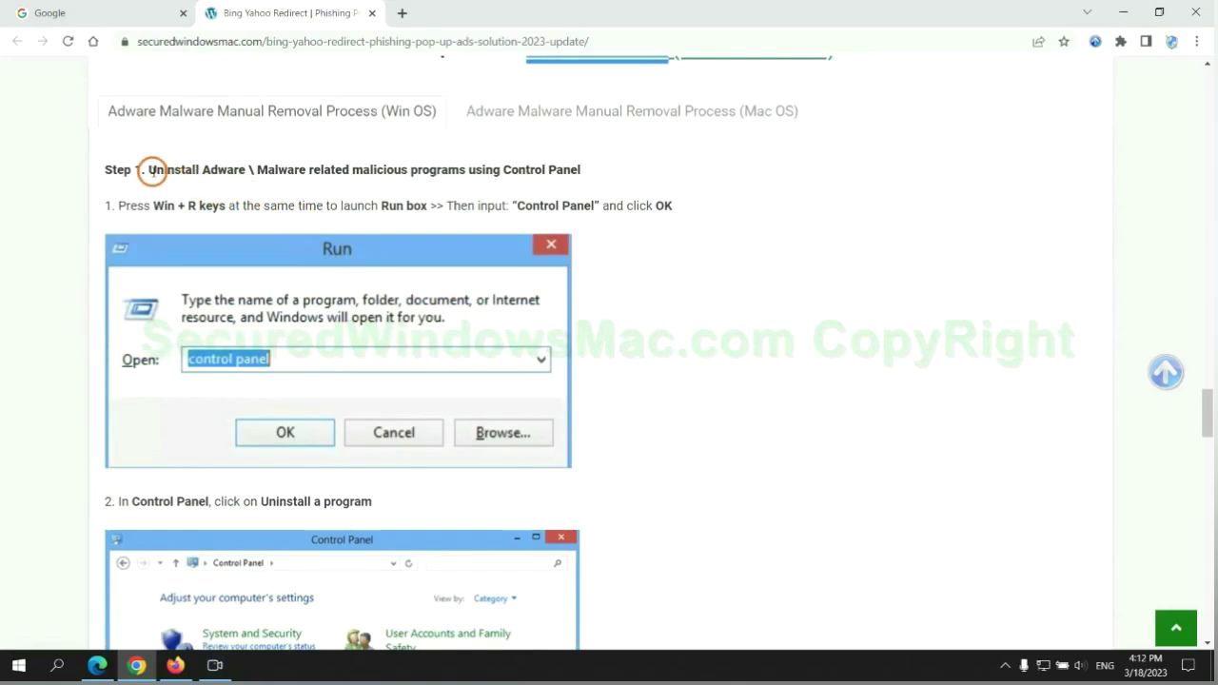
drag(153, 169, 464, 172)
click(808, 248)
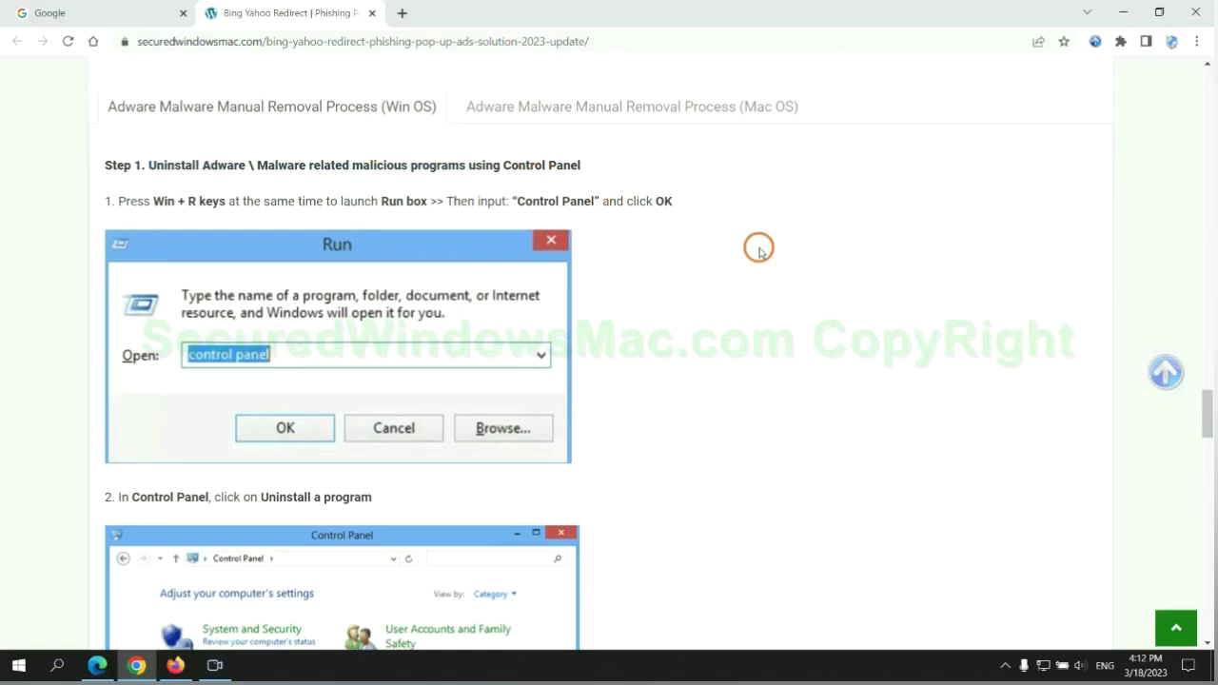
Launch the control panel from the Run dialog and open its list of programs that can be uninstalled
scroll(759, 247, down, 2)
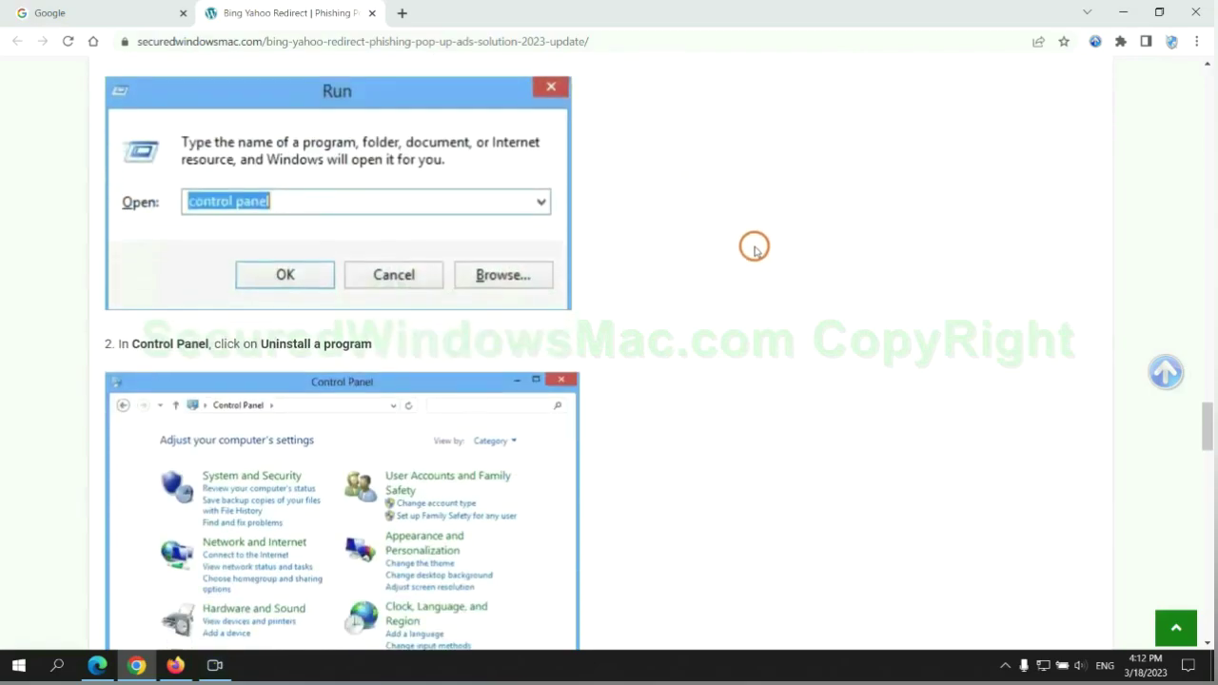
key(super+r)
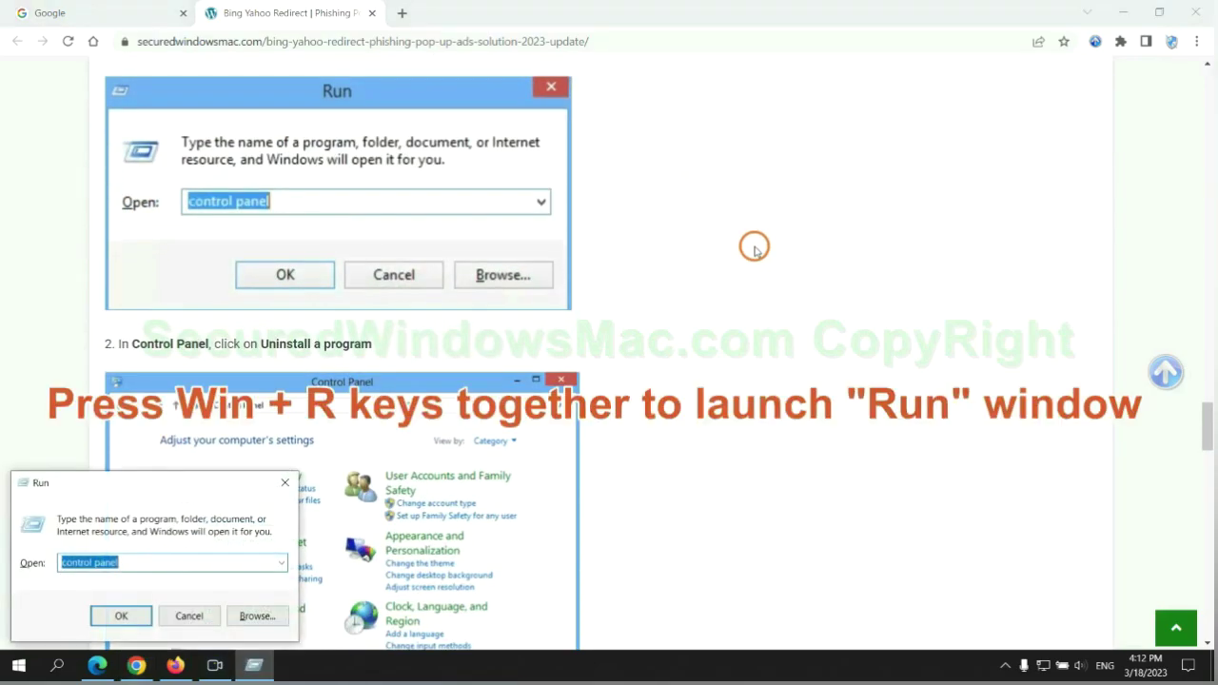
text(control)
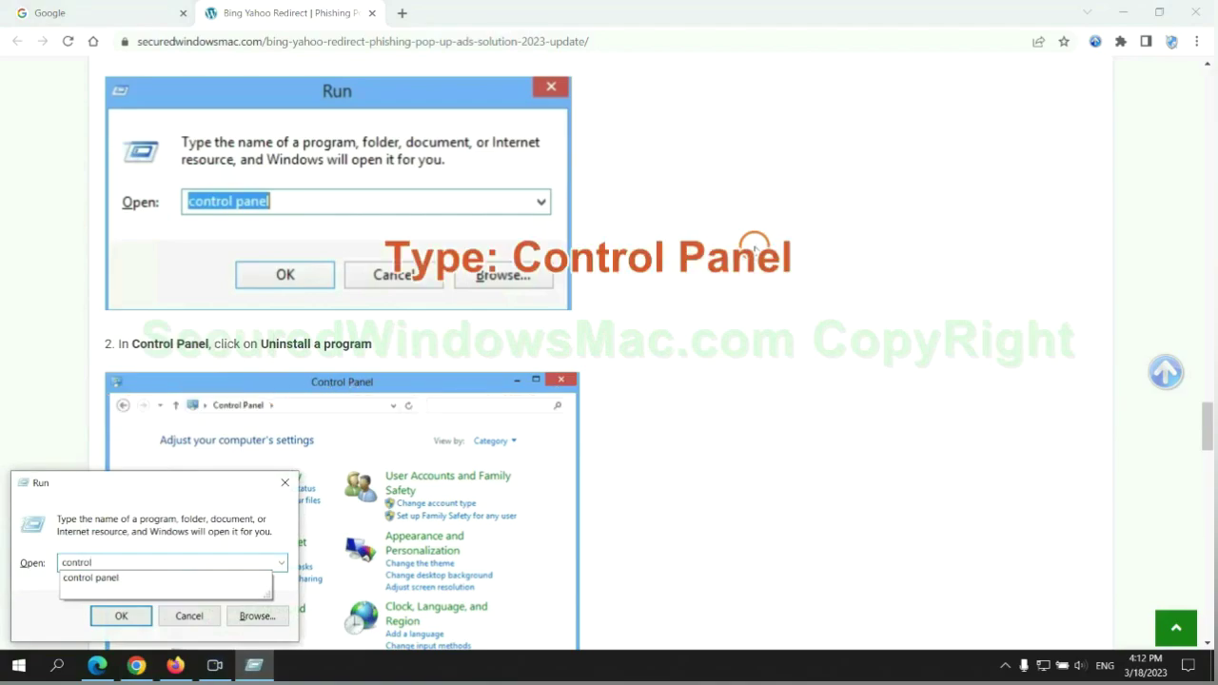
text( panel)
key(Return)
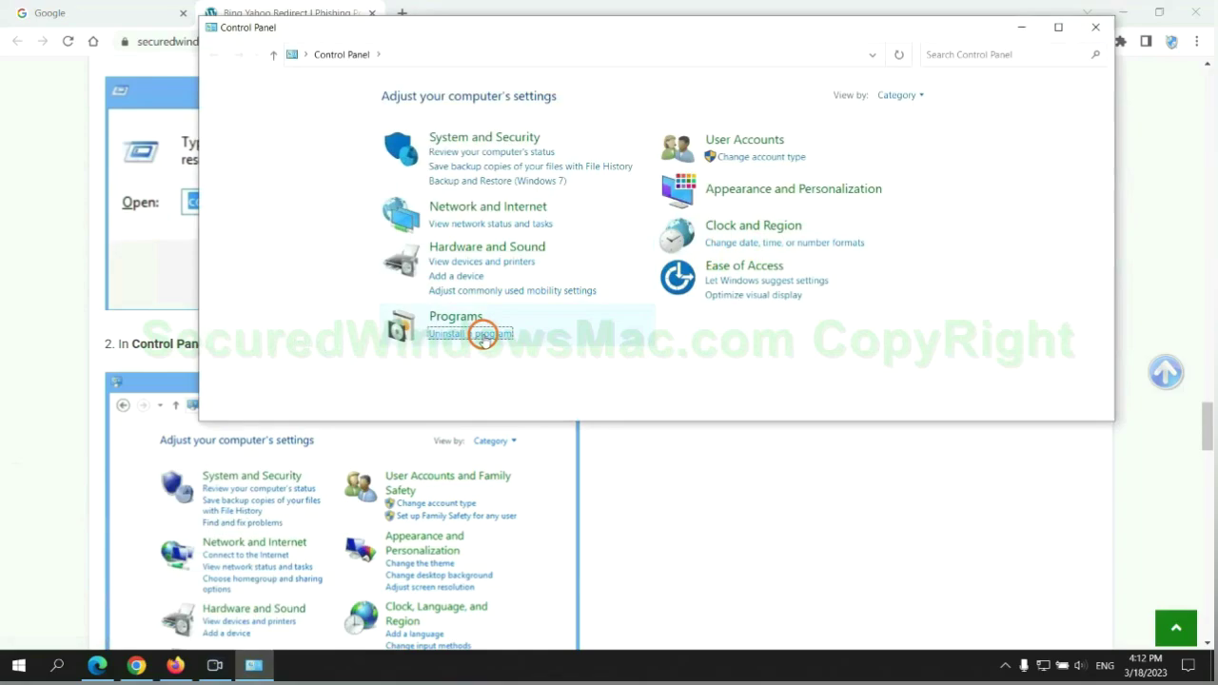
click(481, 334)
Show the Uninstall/Change option for Lantern in Programs and Features, then close the window
right_click(417, 226)
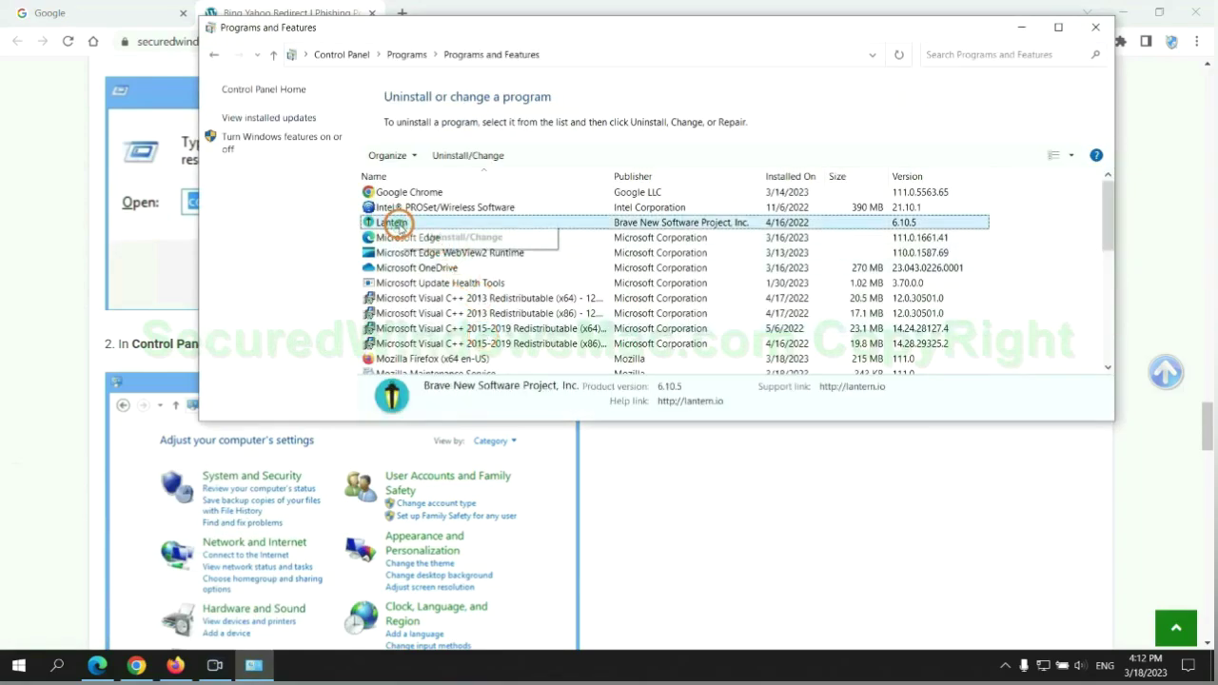
click(1096, 27)
click(1096, 27)
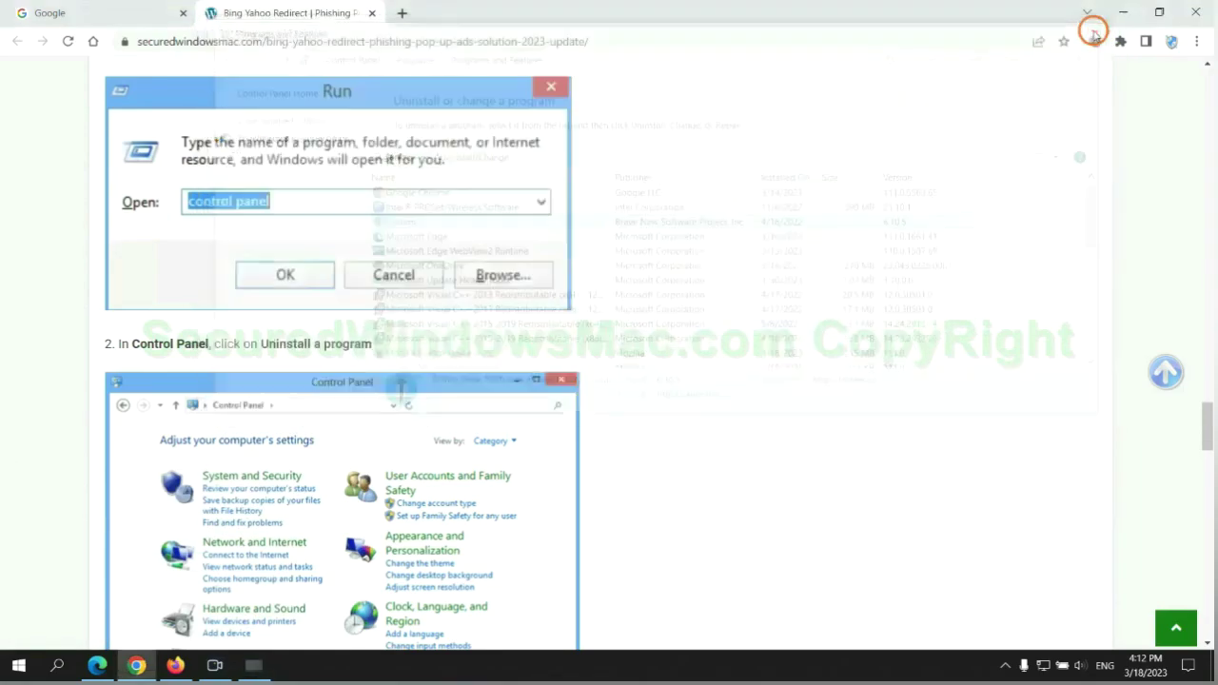
Review the guide's Step 2 on removing malicious extensions from Microsoft Edge, Chrome, Firefox and IE
scroll(357, 406, down, 5)
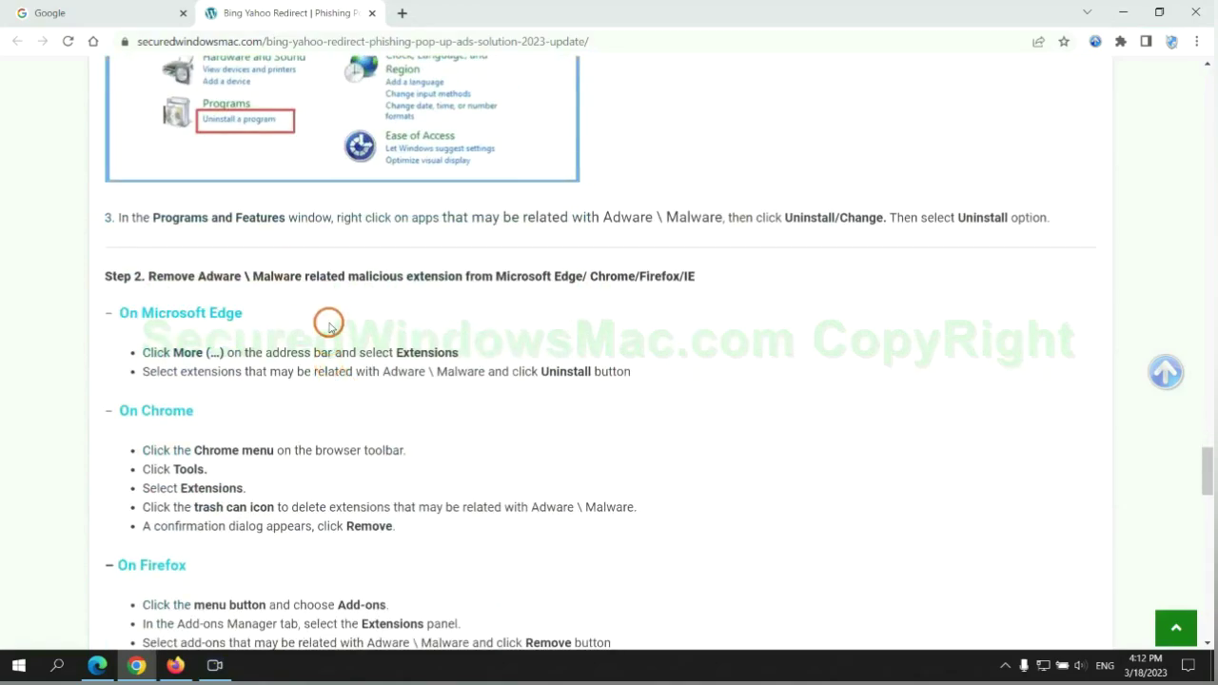
drag(344, 278, 465, 277)
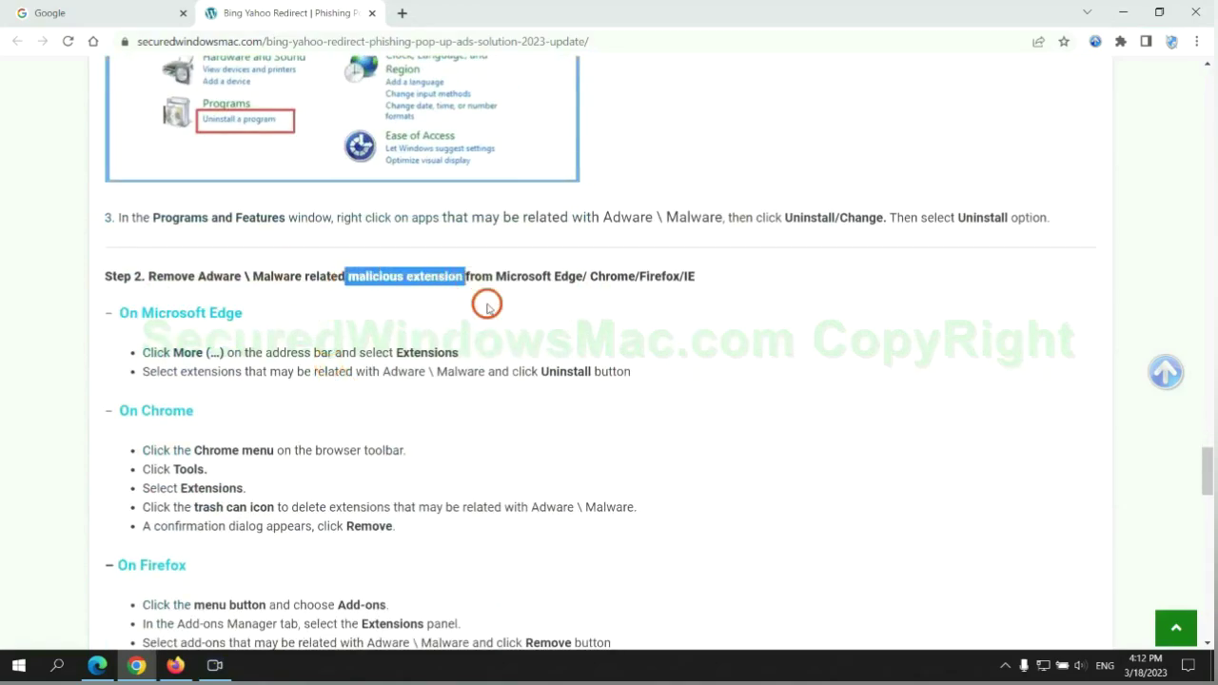
click(309, 332)
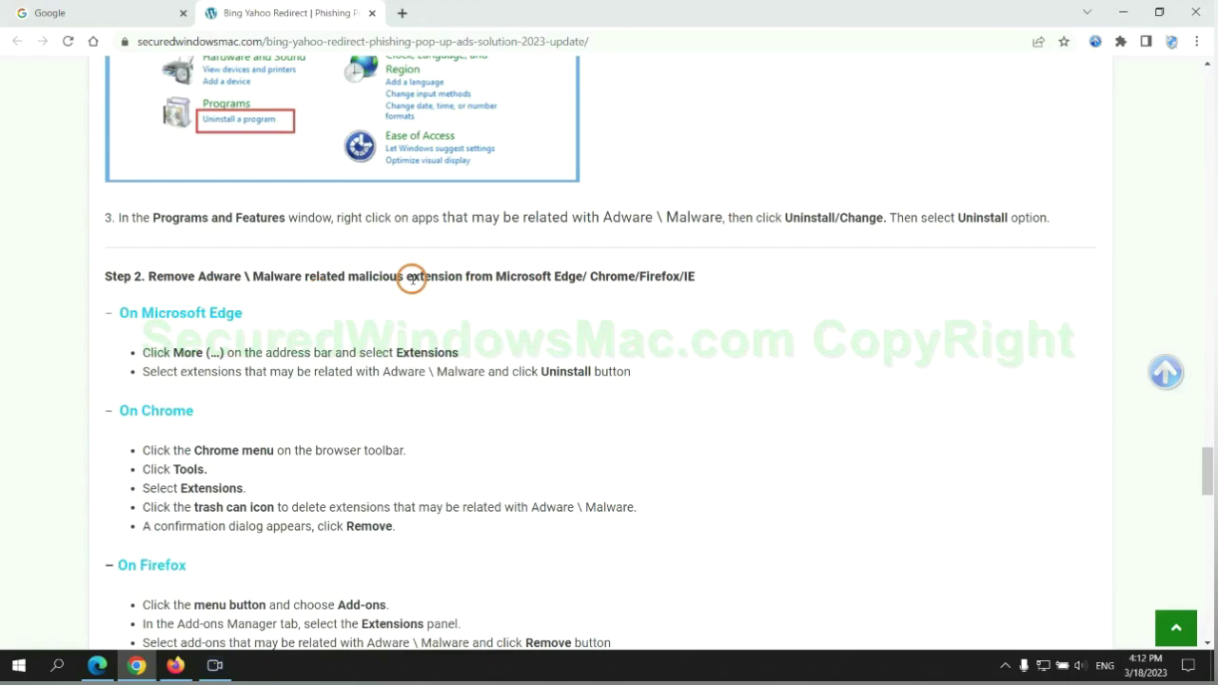
Switch to Microsoft Edge, remove the McAfee WebAdvisor extension and close the extensions page
click(98, 663)
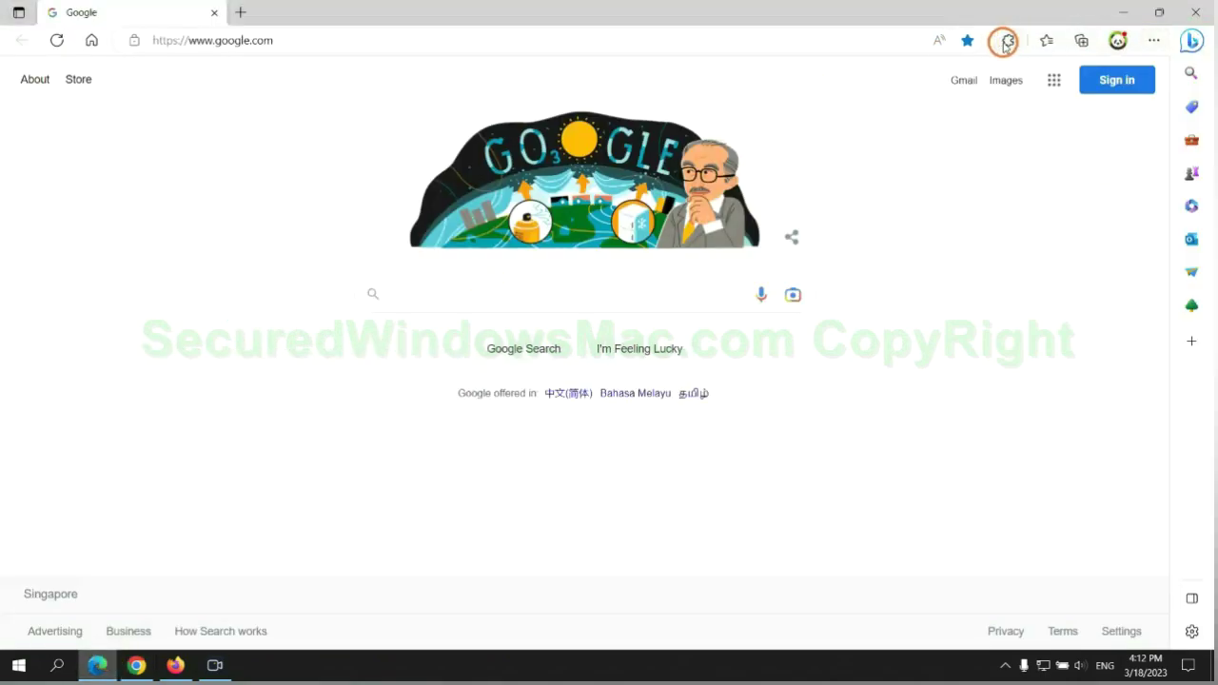
click(1007, 43)
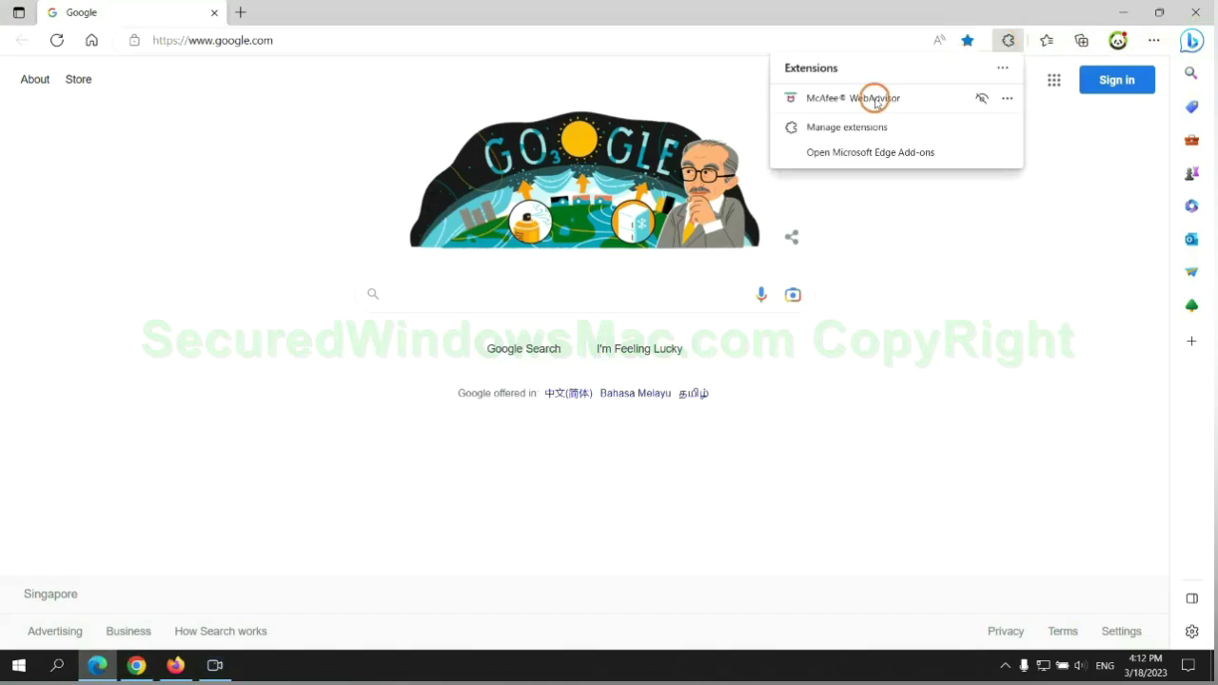
click(843, 125)
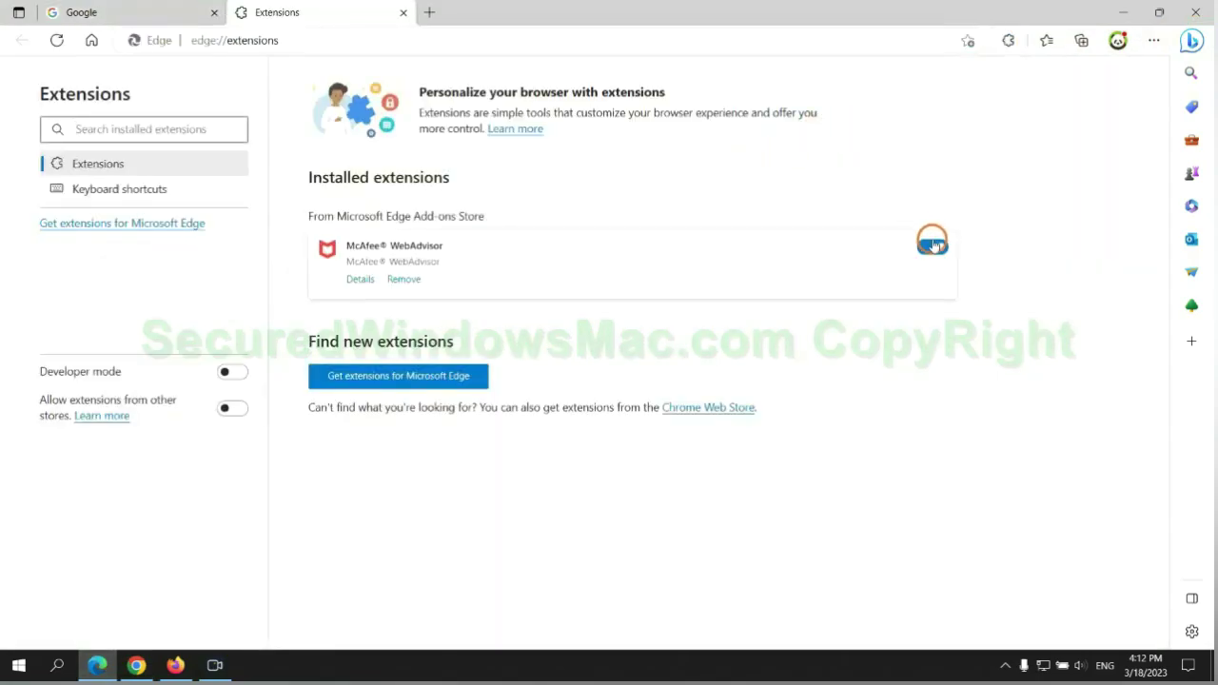
click(403, 279)
click(874, 151)
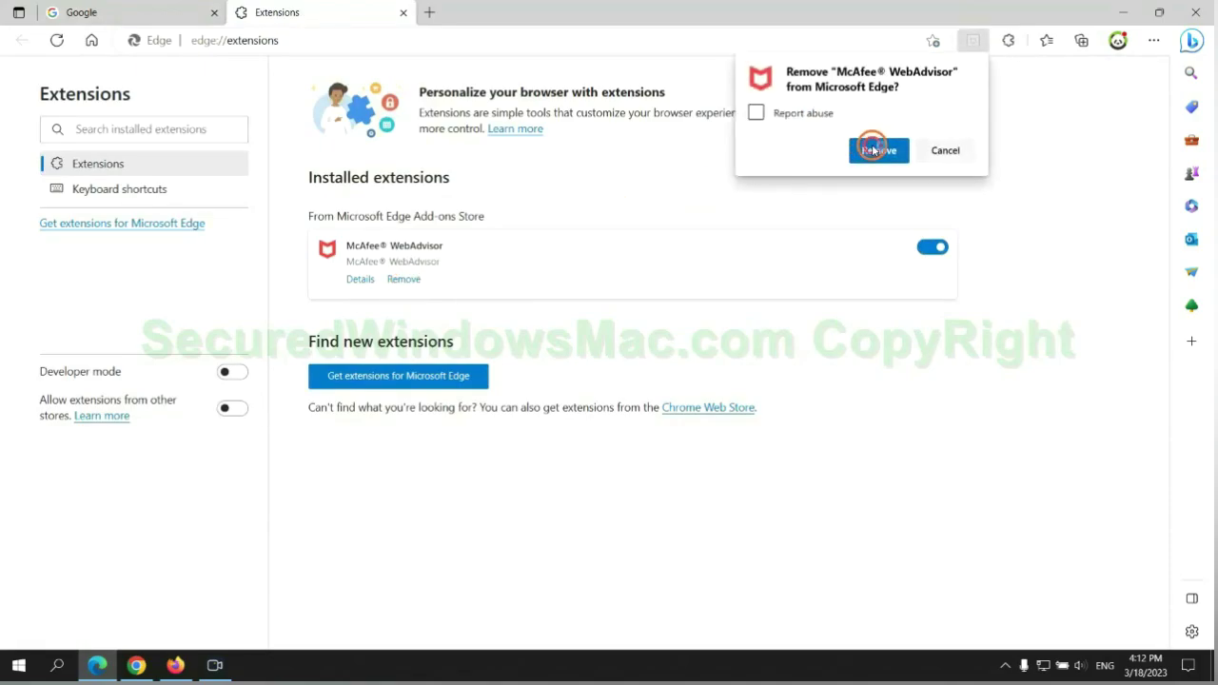
click(403, 13)
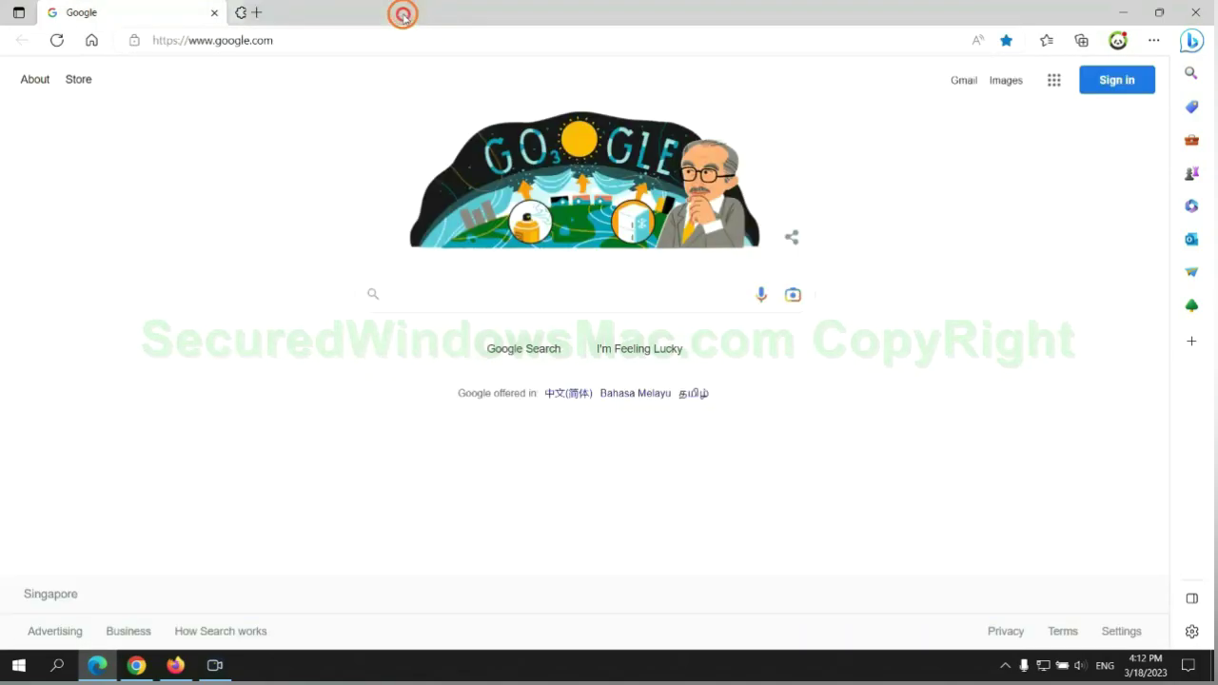
Switch to Chrome and remove the Ecosia search extension on its extension management page
click(148, 672)
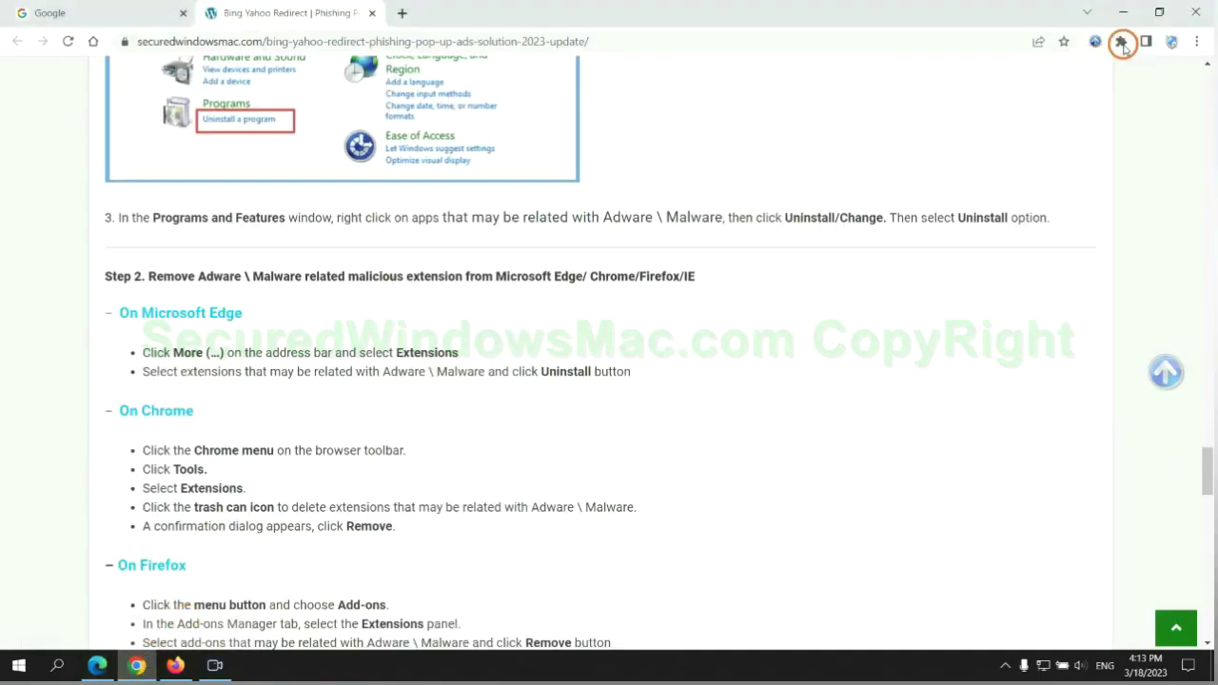
click(1121, 41)
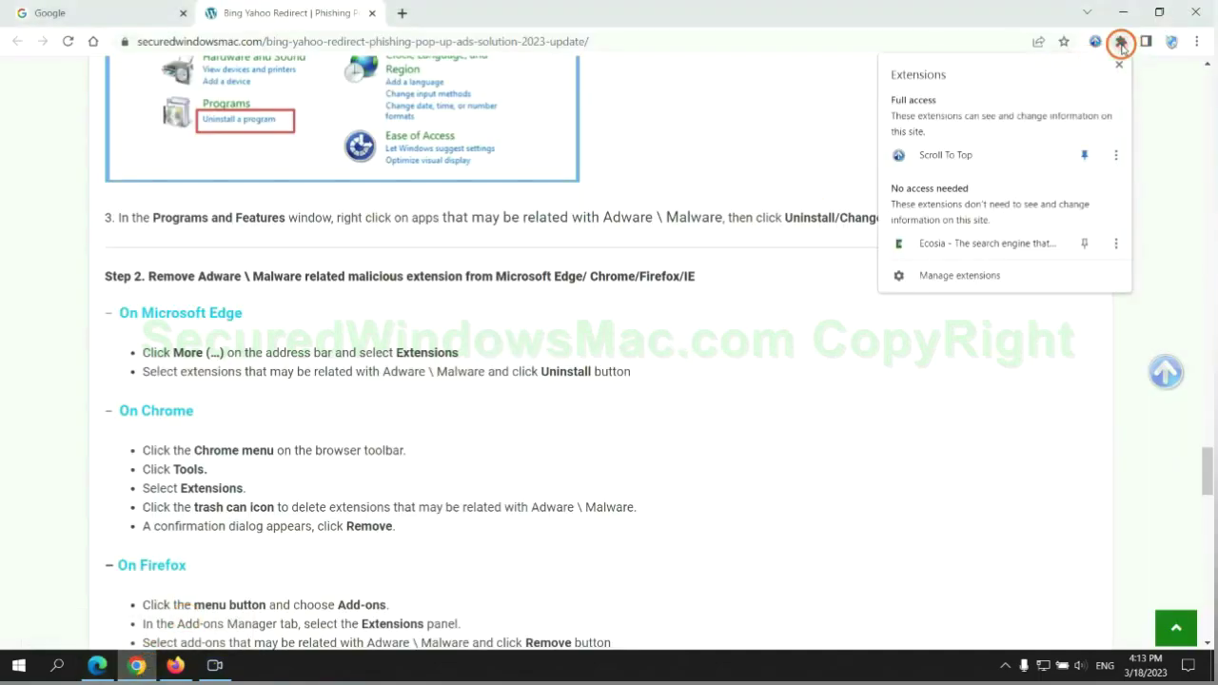
click(983, 278)
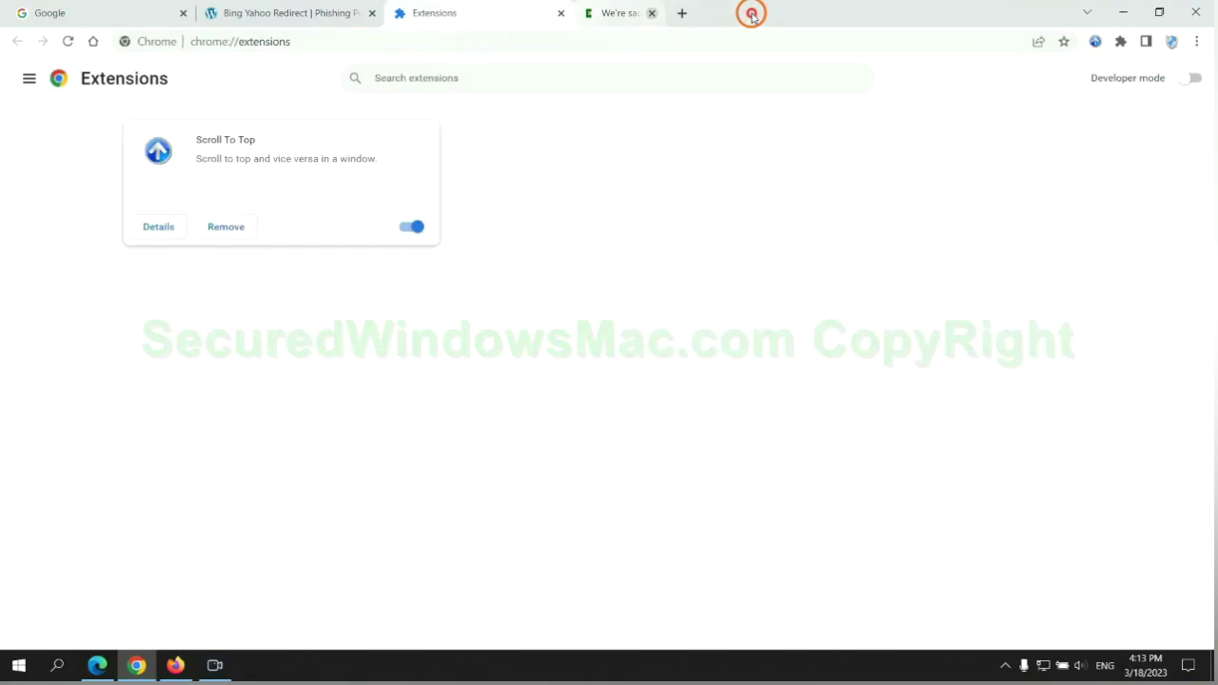
Switch to Firefox and remove the Enhancer for YouTube extension through its add-ons manager
click(175, 664)
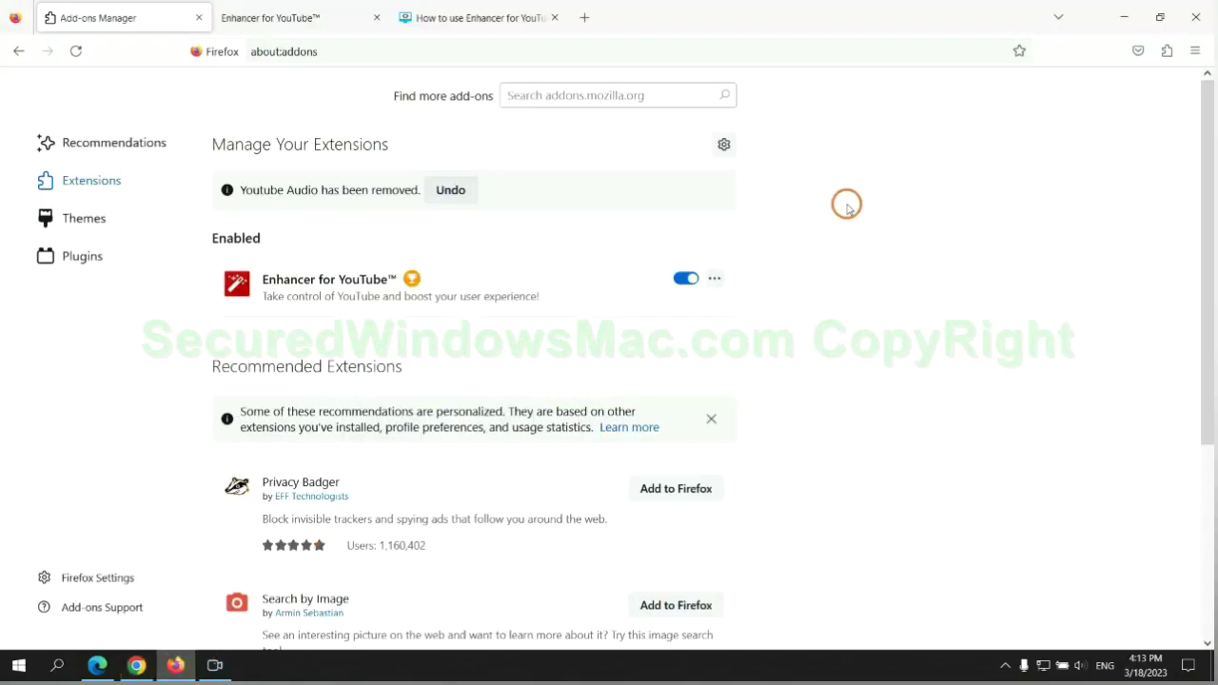
click(1166, 53)
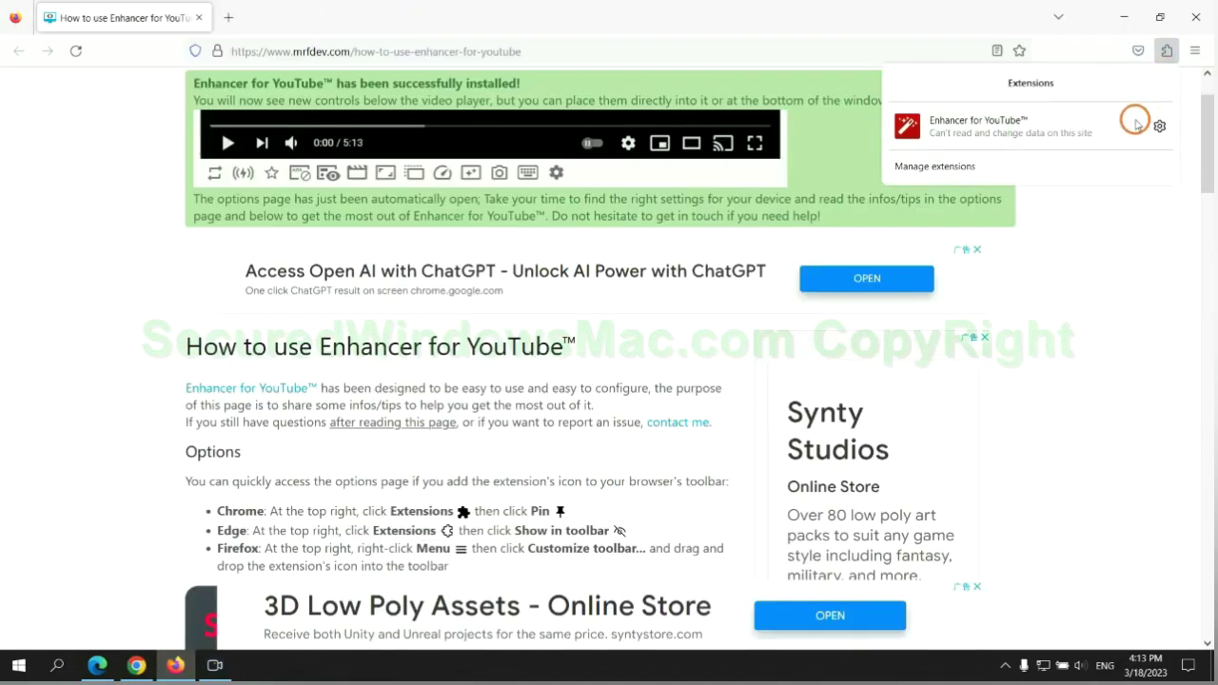
click(1046, 159)
click(714, 231)
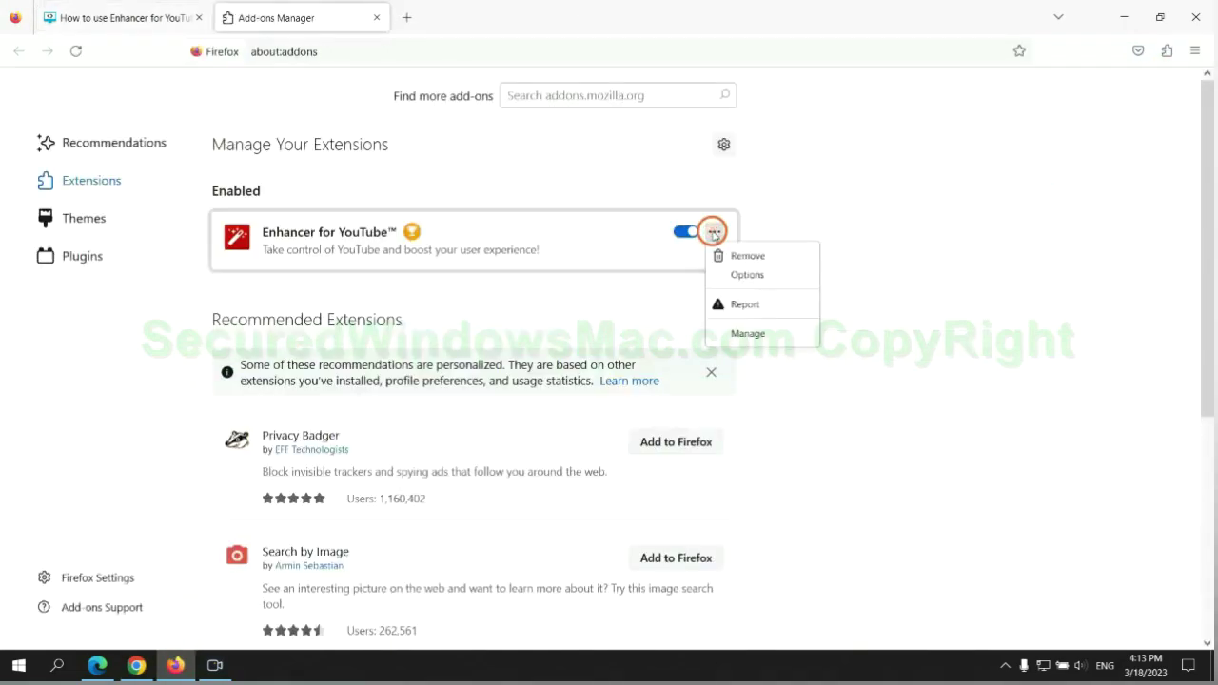
click(747, 257)
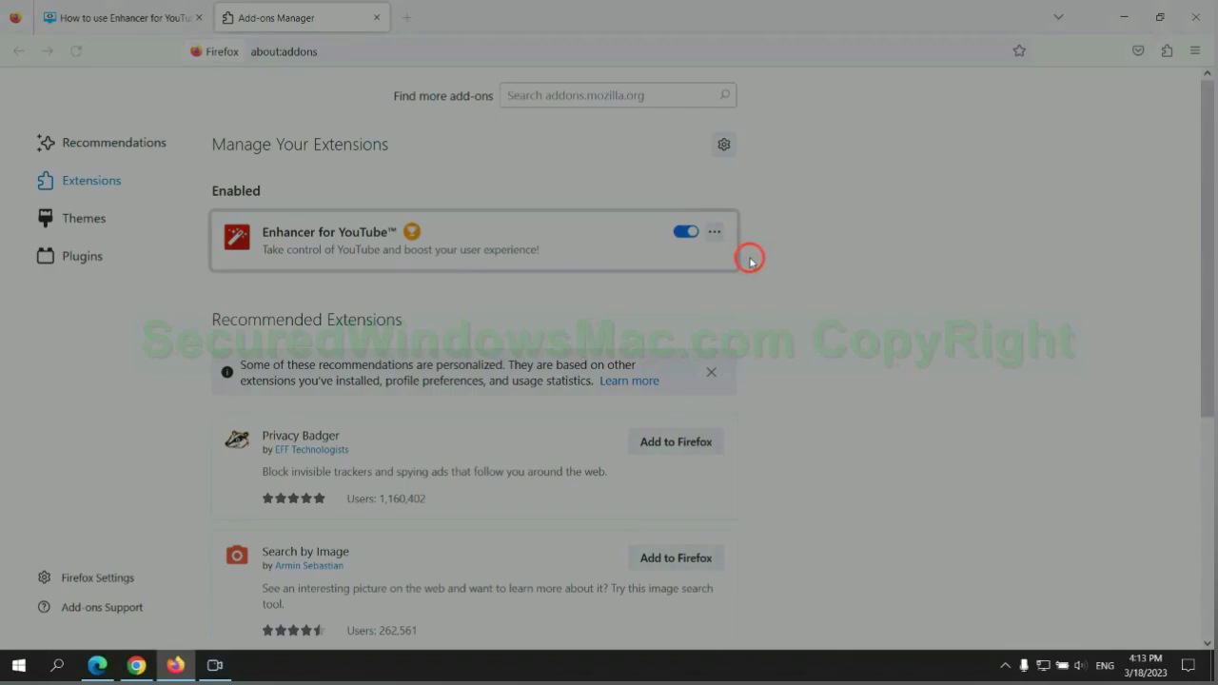
click(677, 152)
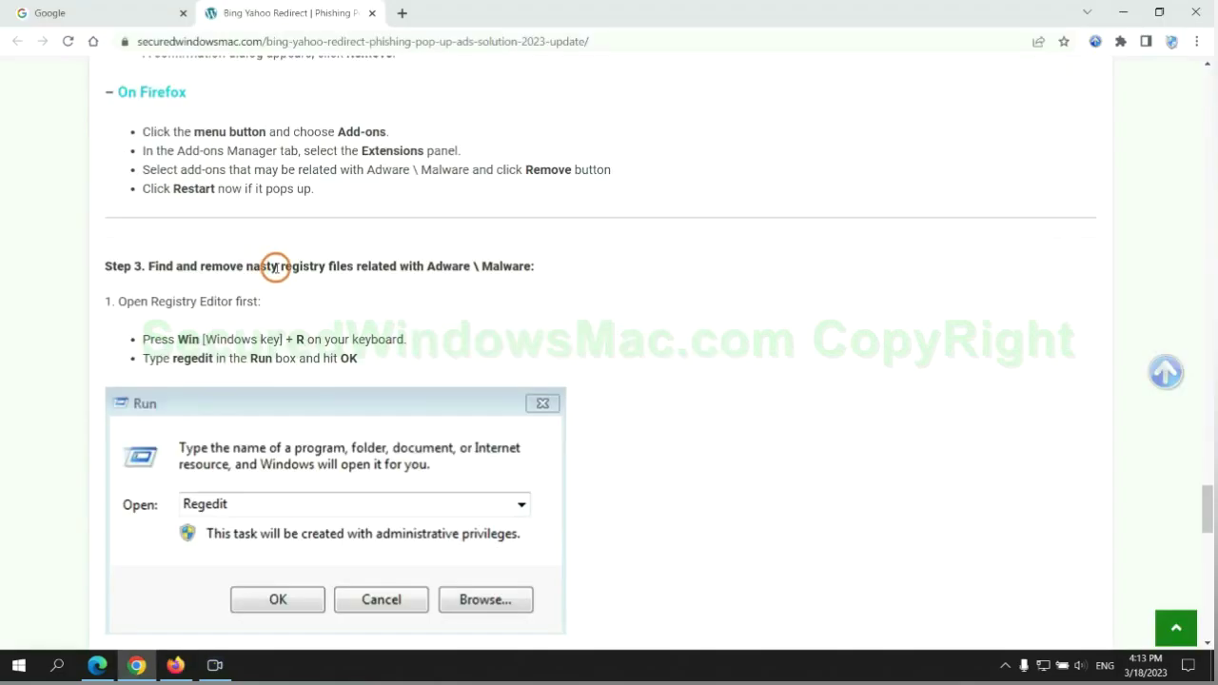
Return to the guide's Step 3 on registry files and open Registry Editor by running regedit
drag(281, 266, 351, 297)
click(351, 297)
scroll(342, 285, down, 2)
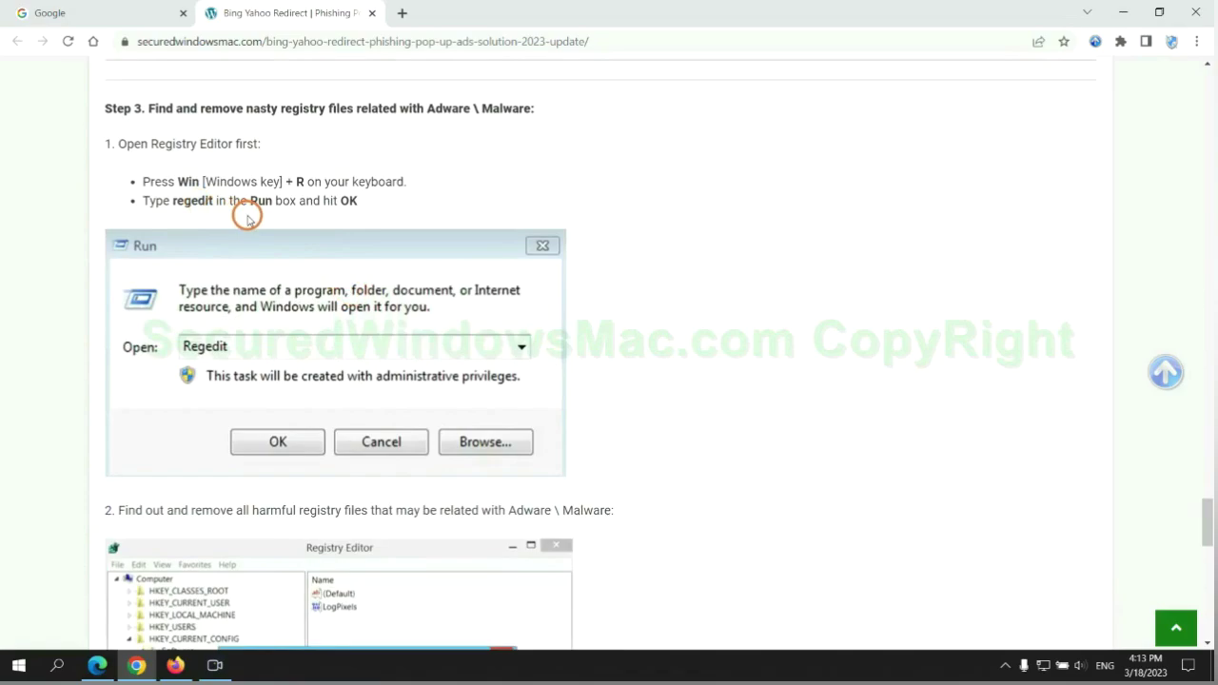
key(super+r)
text(r)
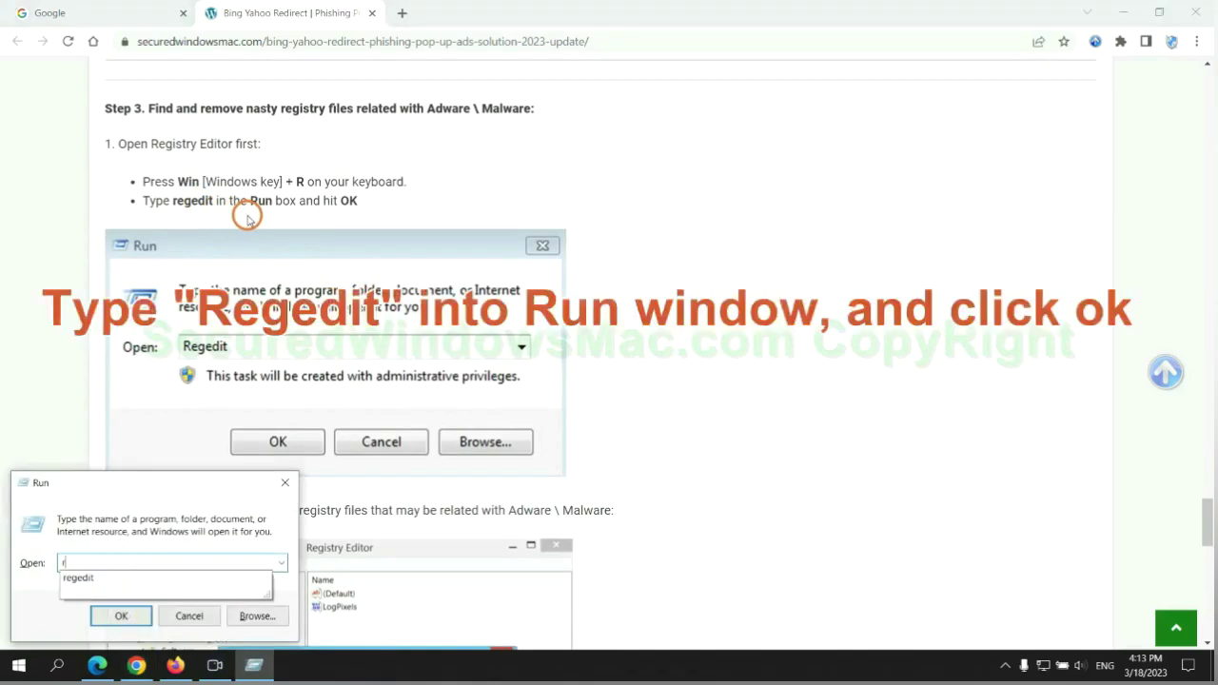
text(egedit)
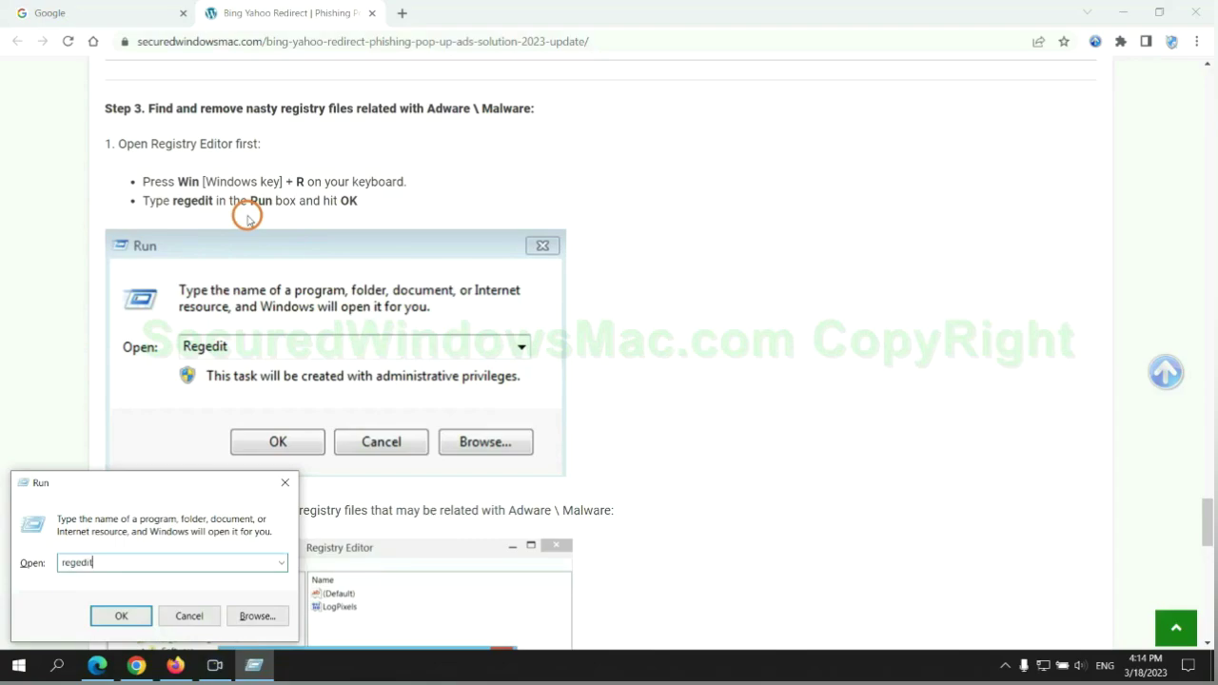
key(Return)
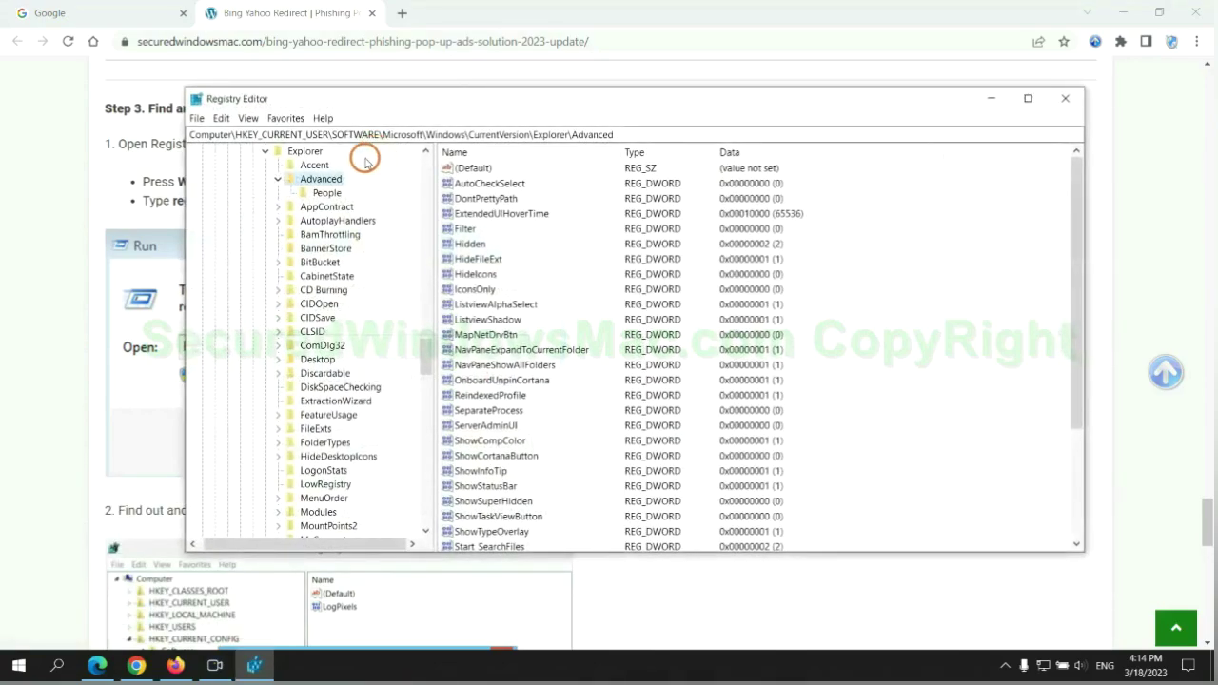
Search the registry for "Apps" and bring up the available actions in the list of values
click(219, 117)
click(260, 226)
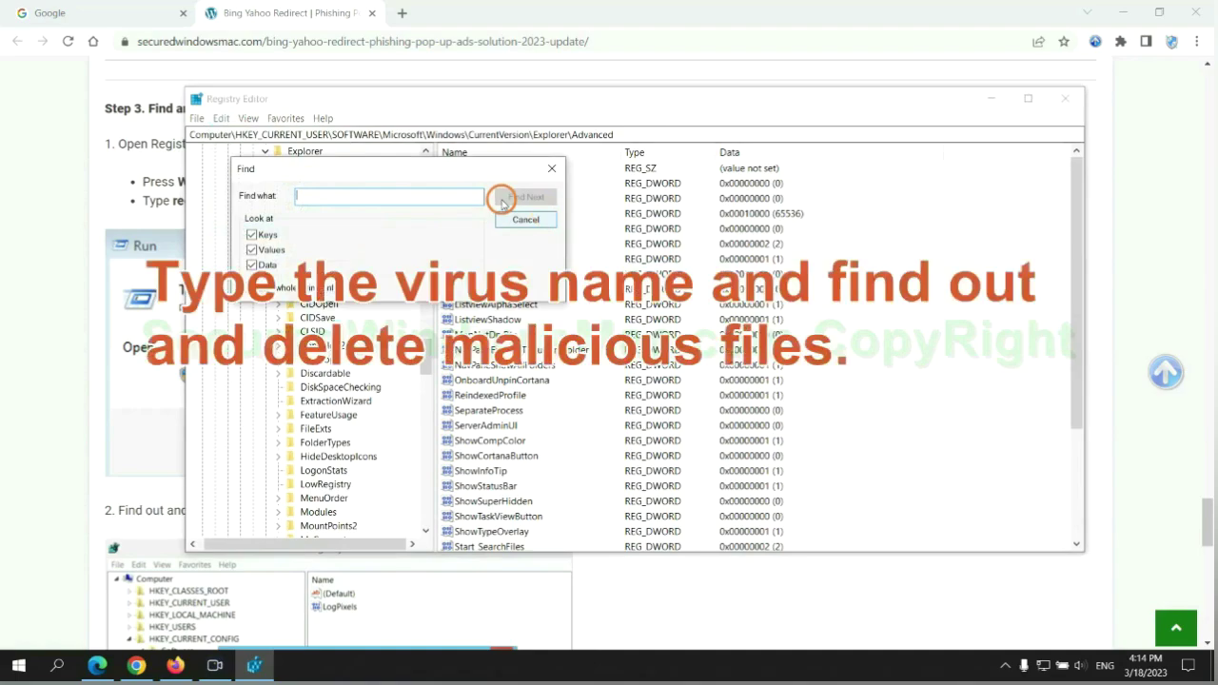
text(App)
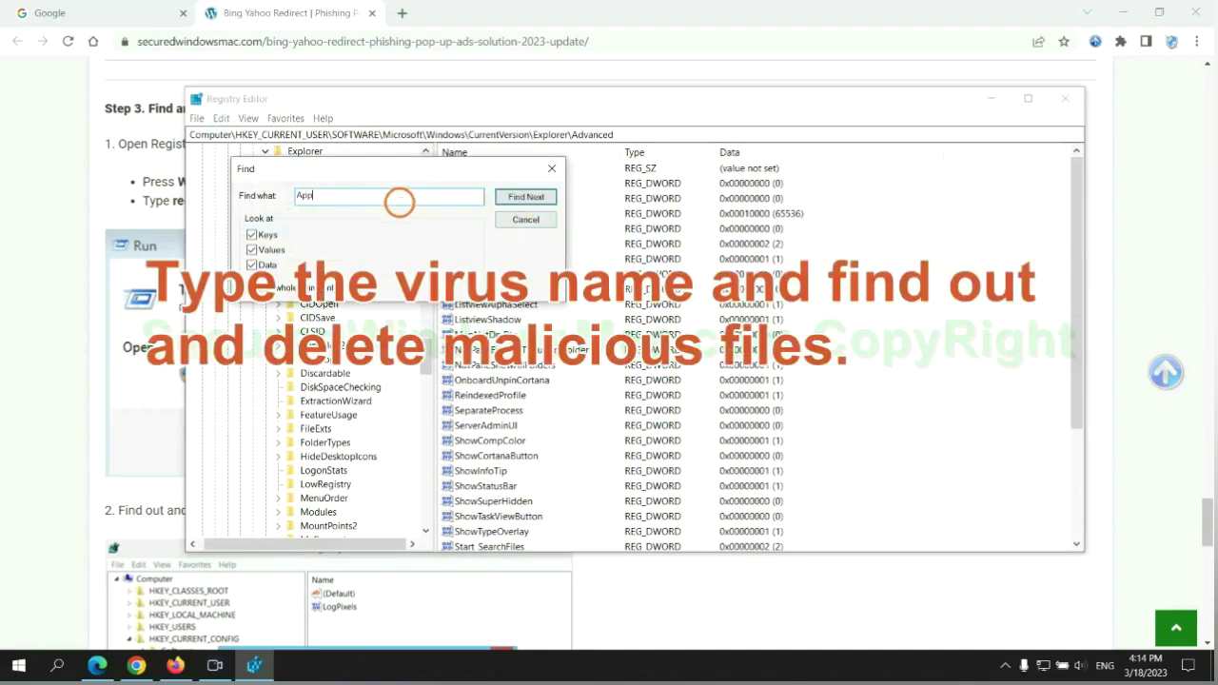
text(s)
key(Return)
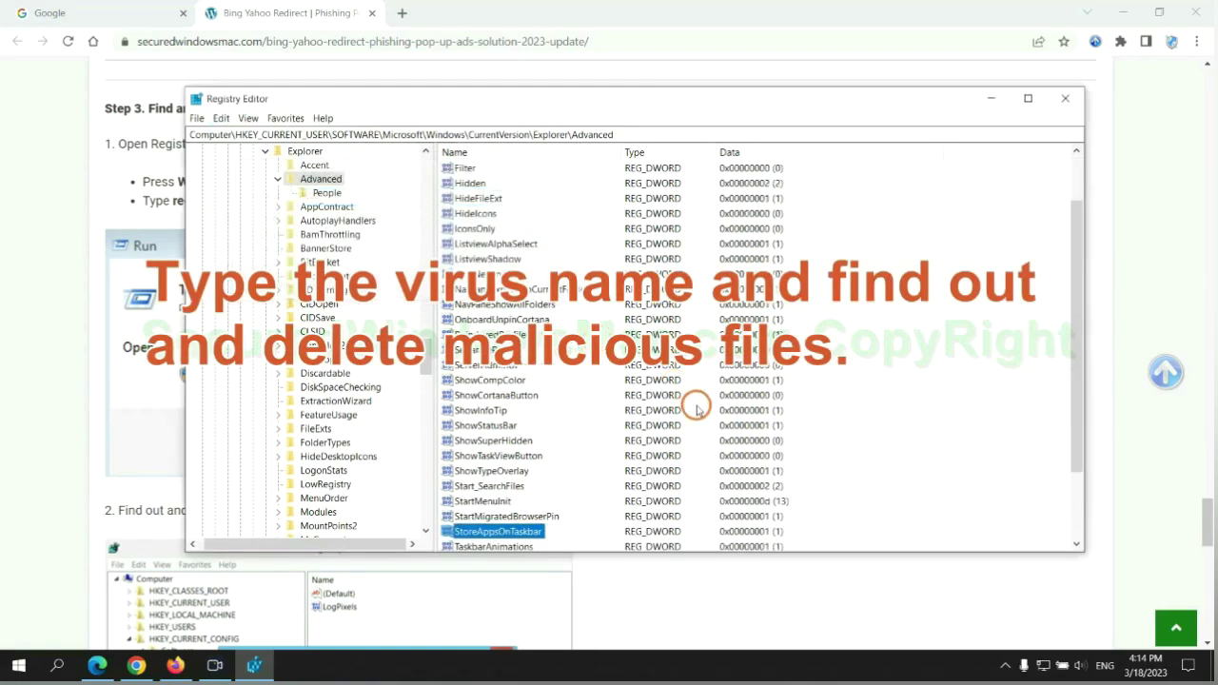
right_click(529, 440)
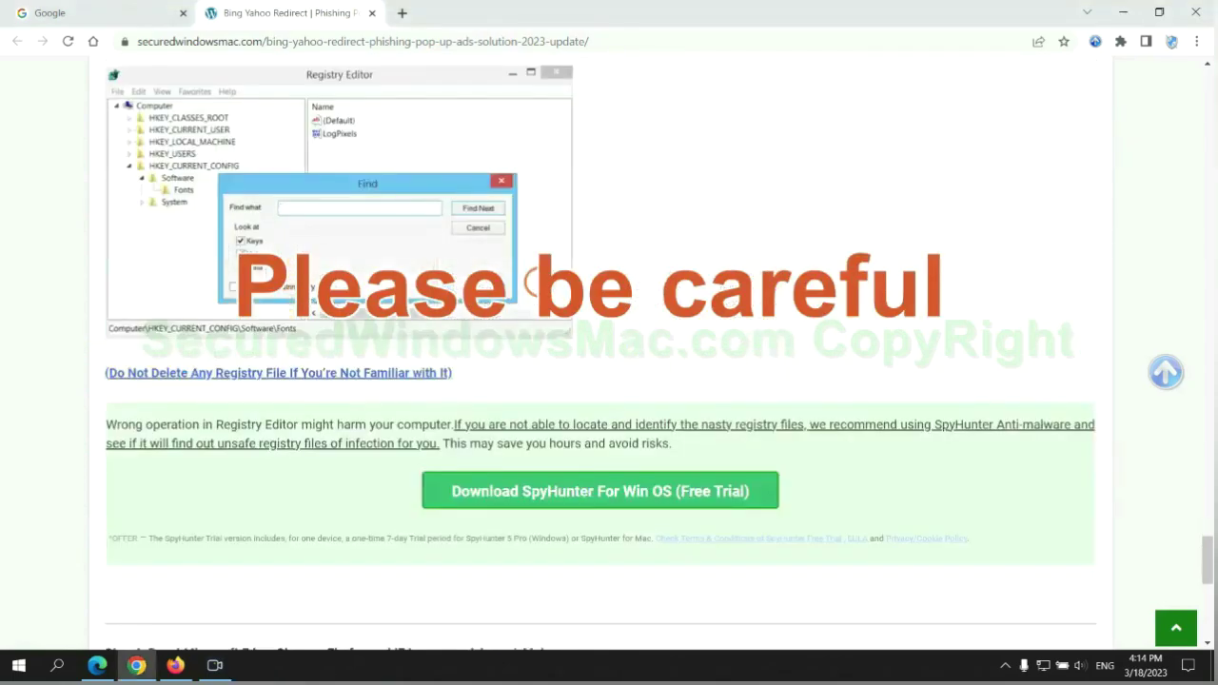
Review the guide's registry warning and Step 4 on resetting Microsoft Edge, Chrome, Firefox and IE
scroll(539, 285, down, 1)
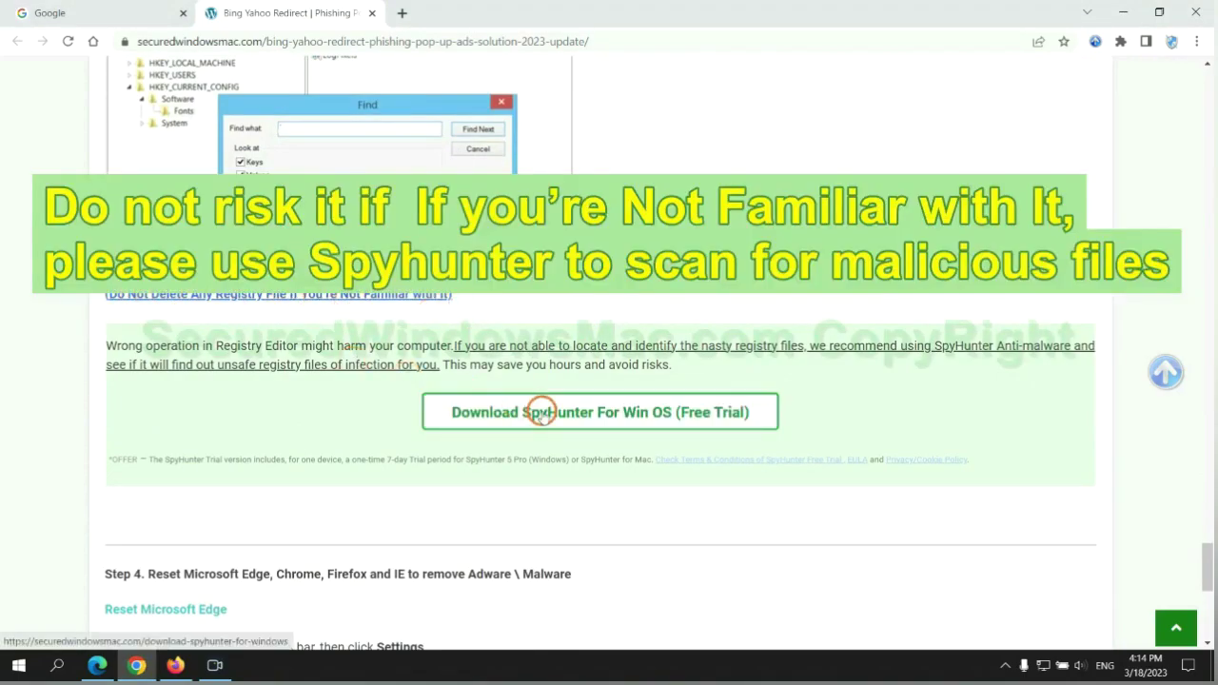
scroll(541, 415, down, 5)
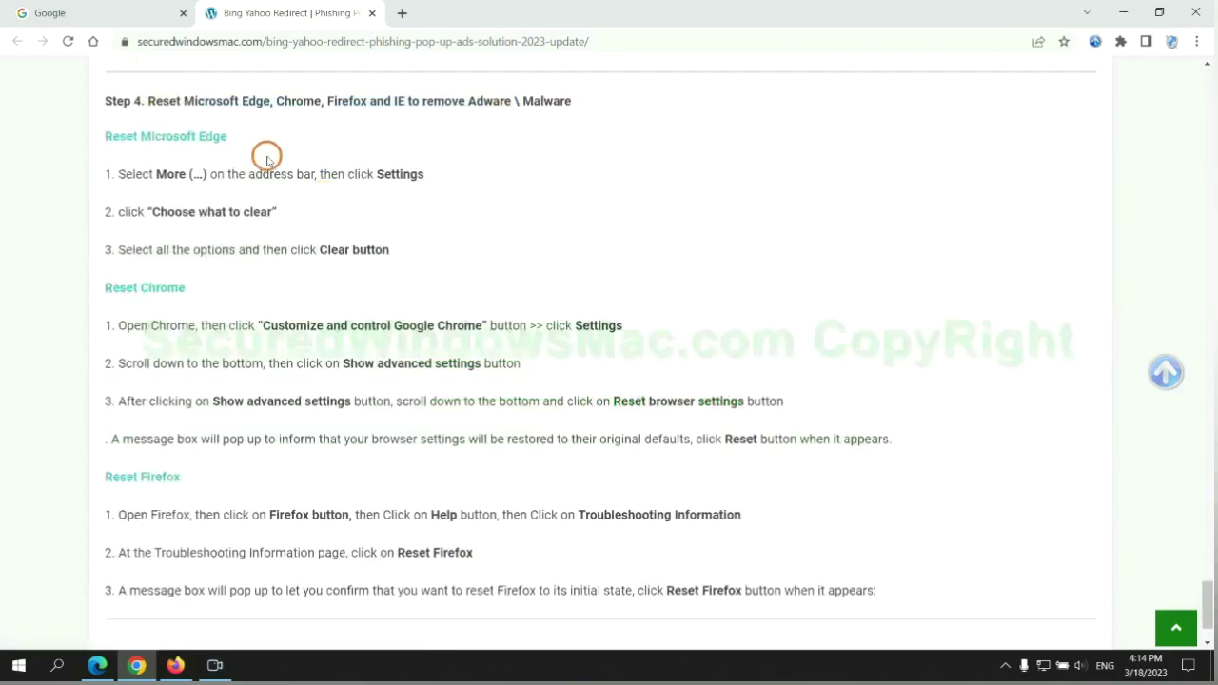
double_click(159, 99)
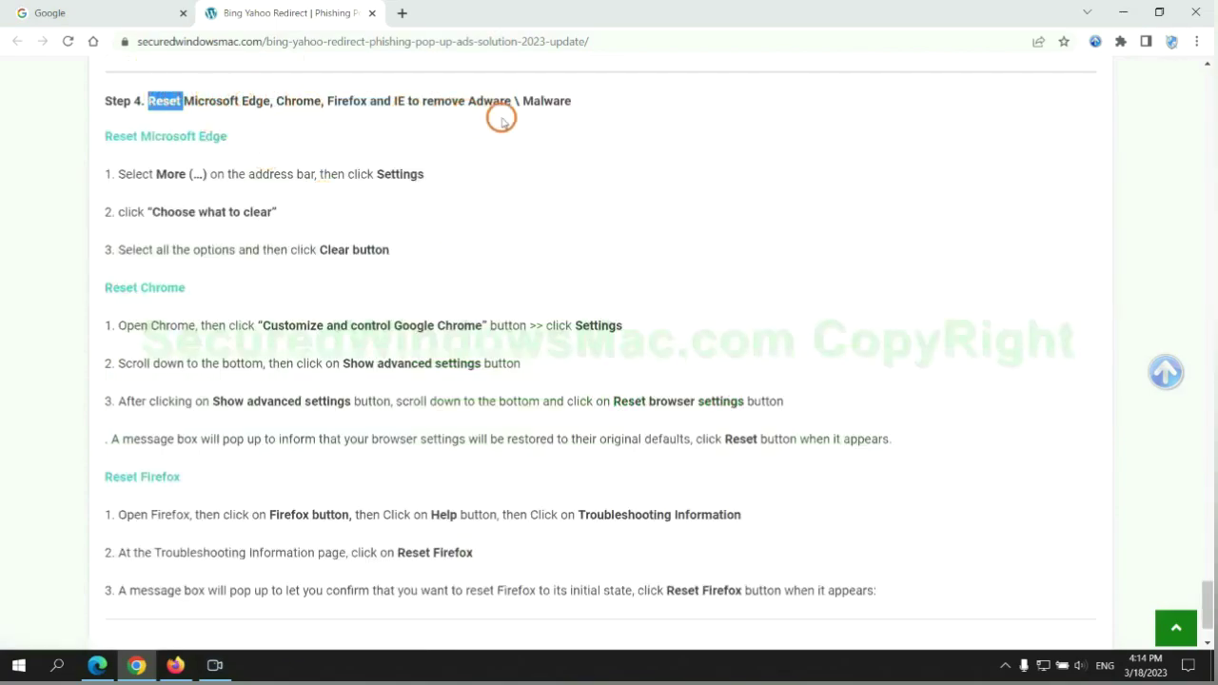
click(471, 133)
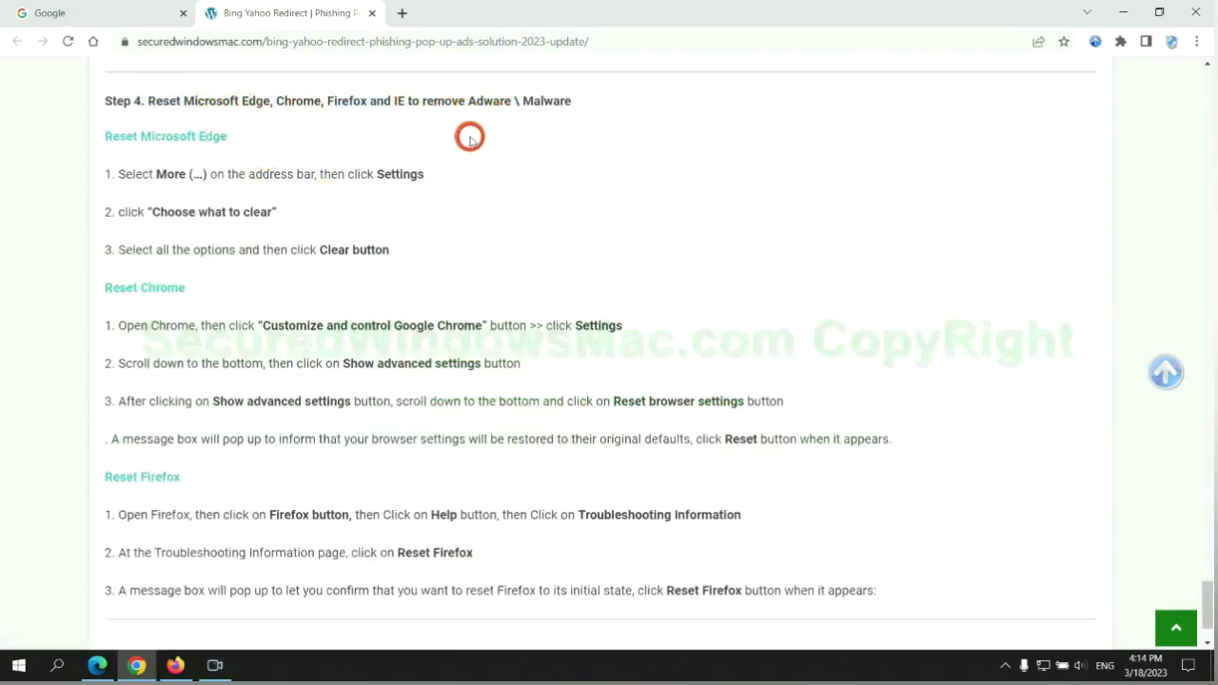
Switch to Microsoft Edge and open the Clear browsing data options in the privacy settings
click(89, 659)
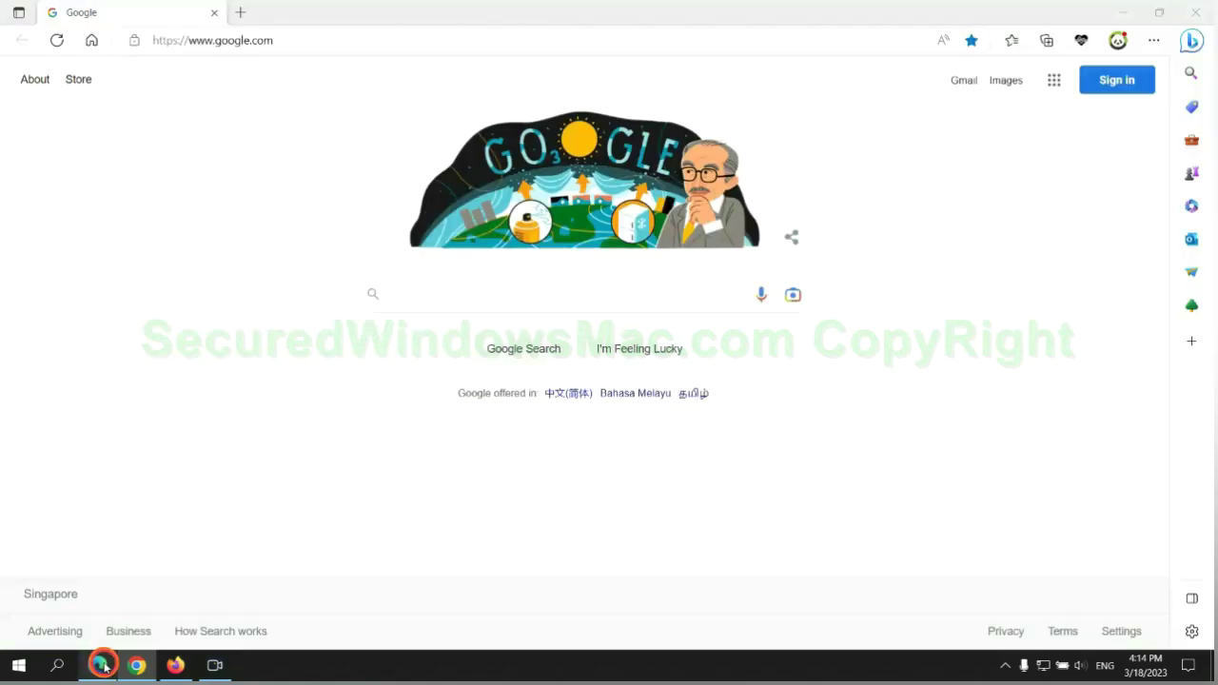
click(1149, 44)
click(952, 582)
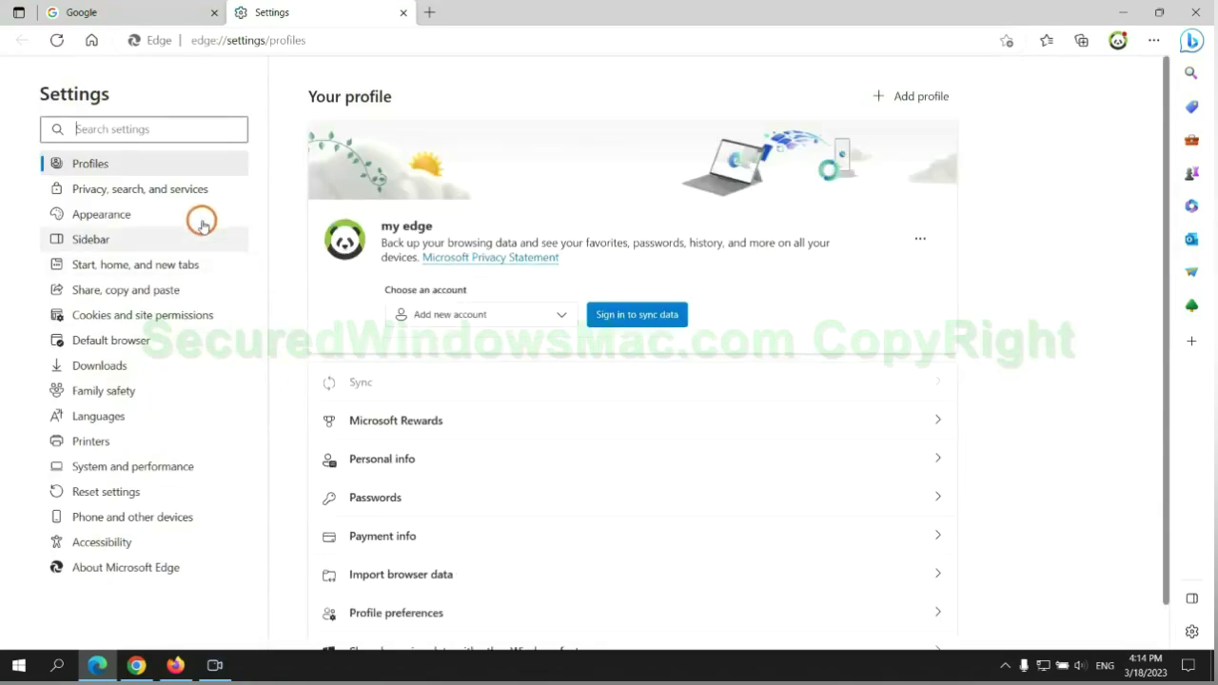
click(197, 194)
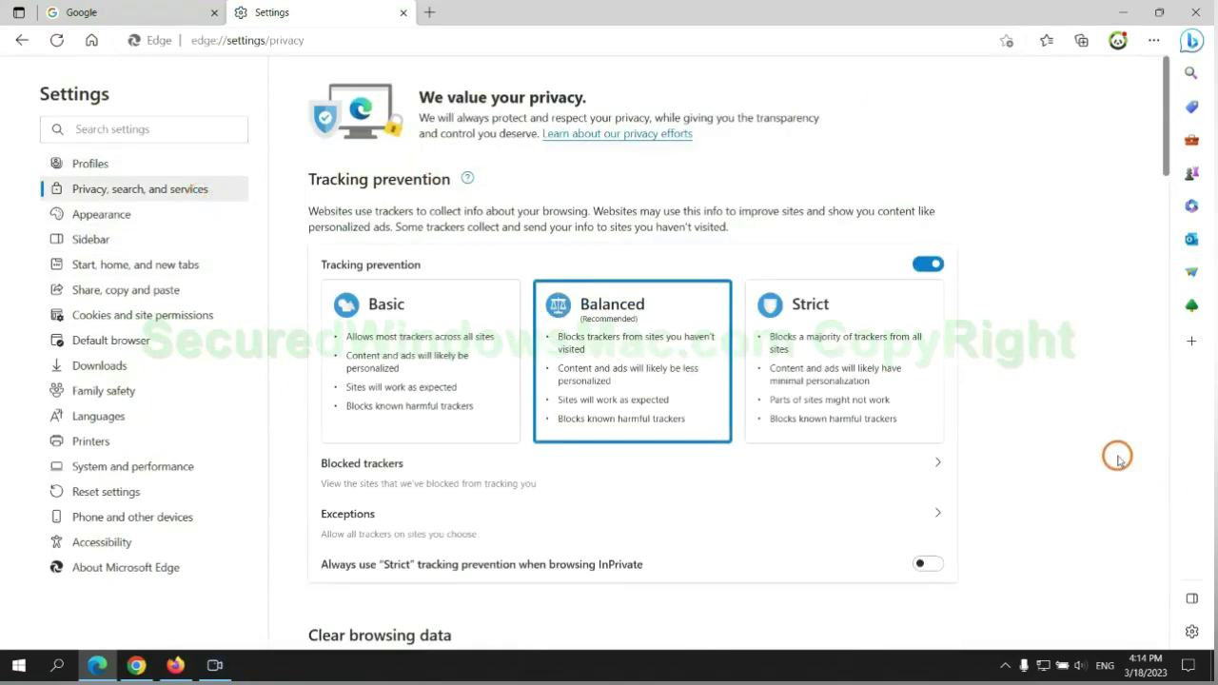
scroll(1047, 433, down, 3)
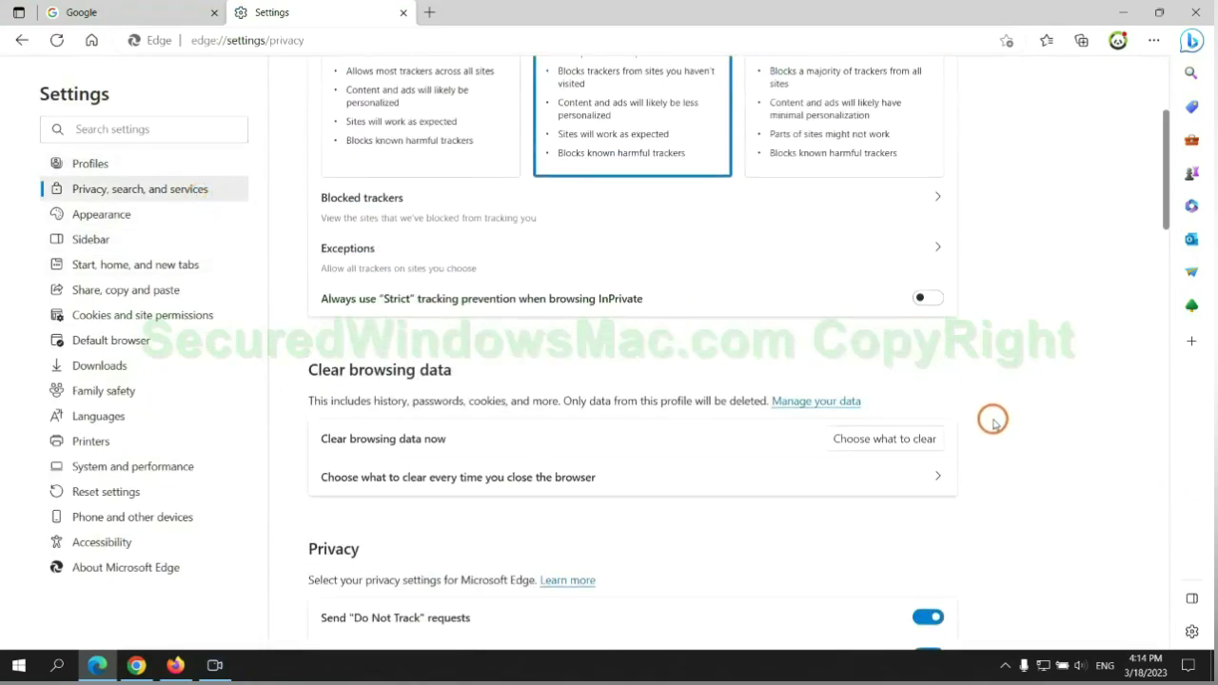
click(899, 440)
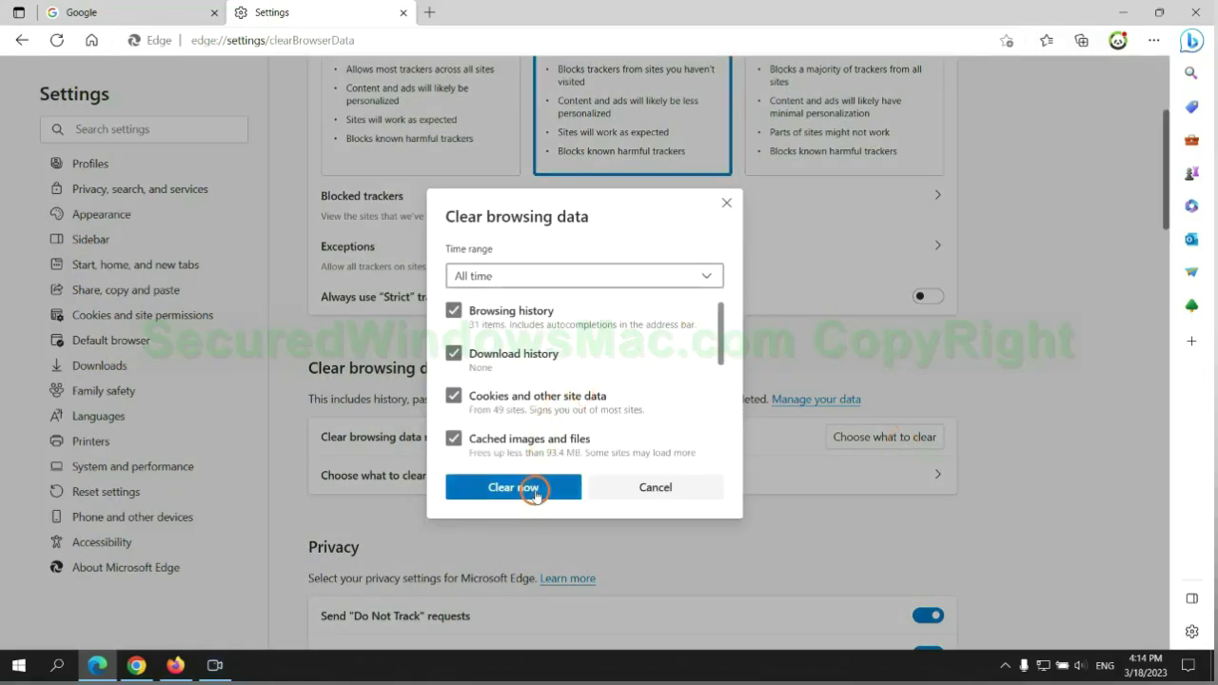
Switch to Chrome, find "reset" in its settings and open the prompt for restoring the original defaults
click(137, 665)
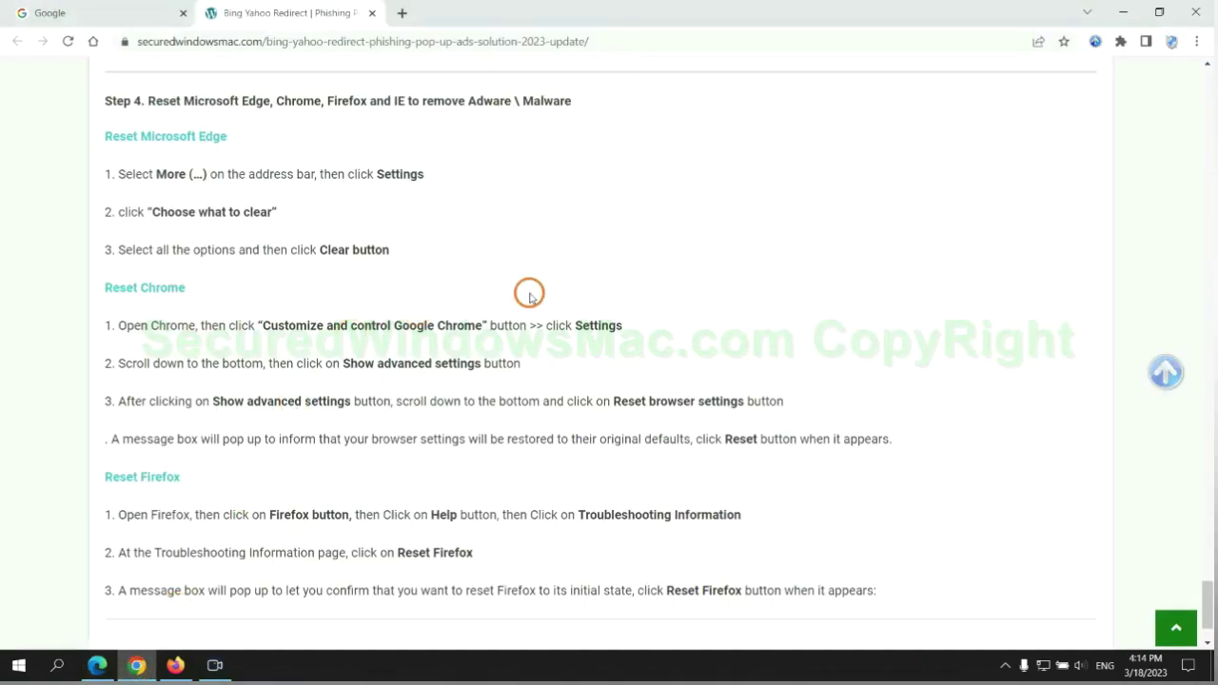
click(1195, 45)
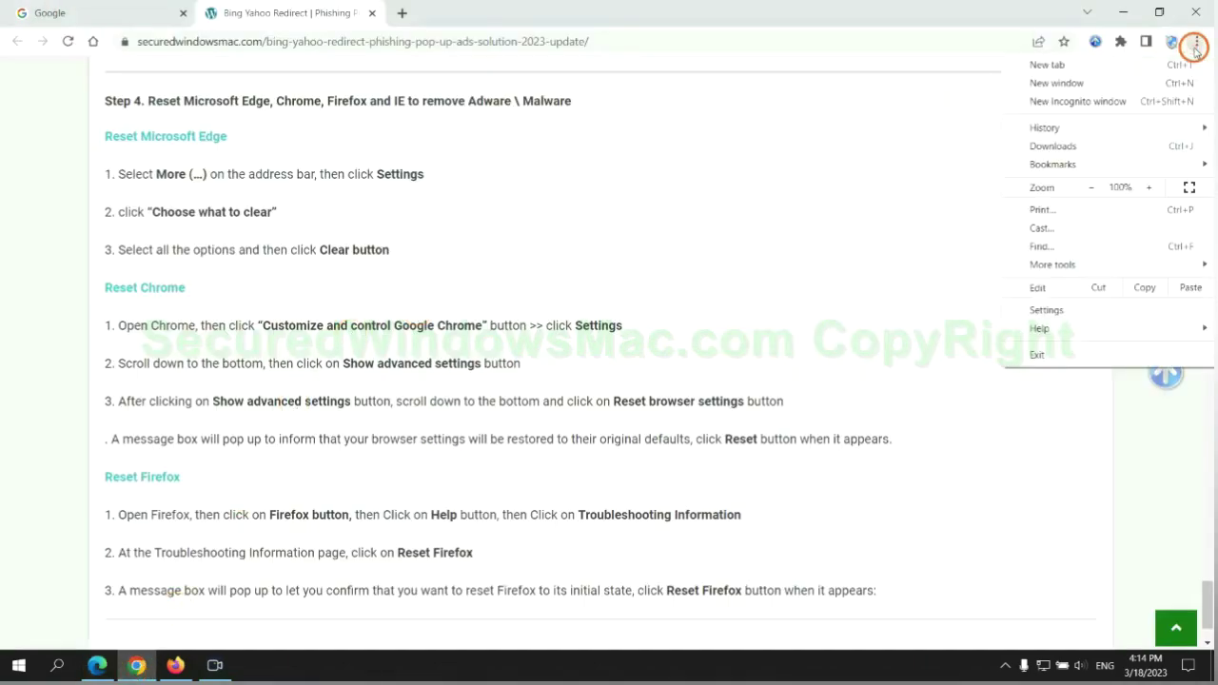
click(1051, 309)
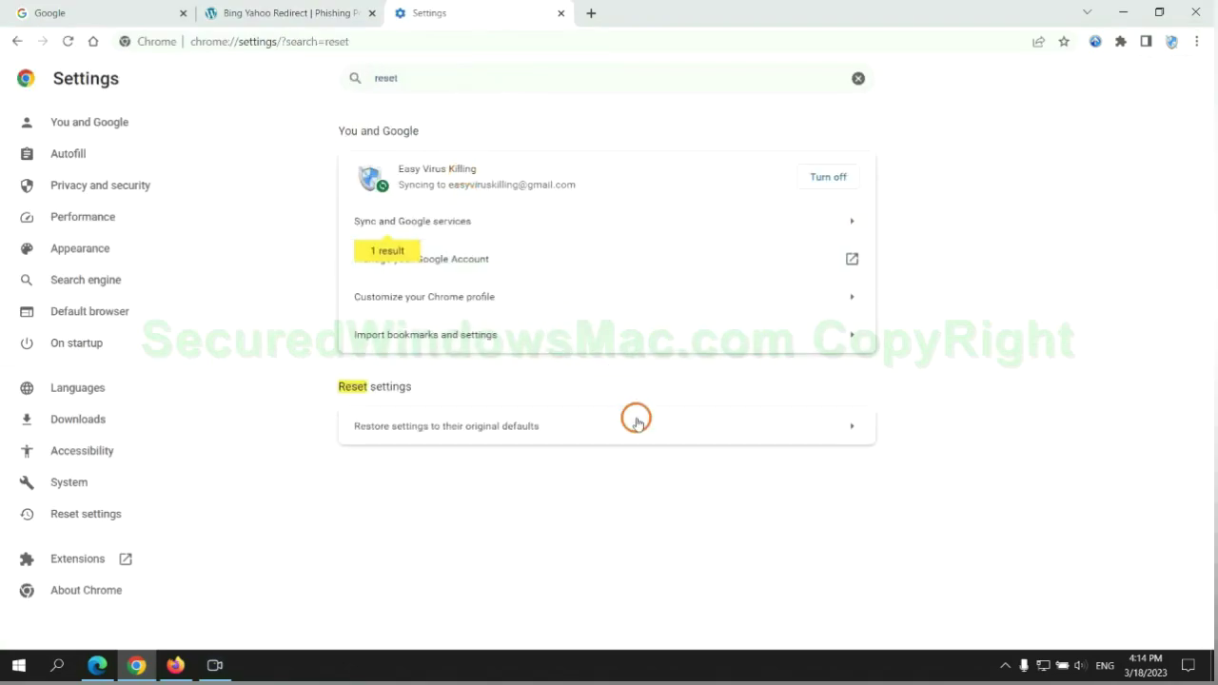
click(636, 422)
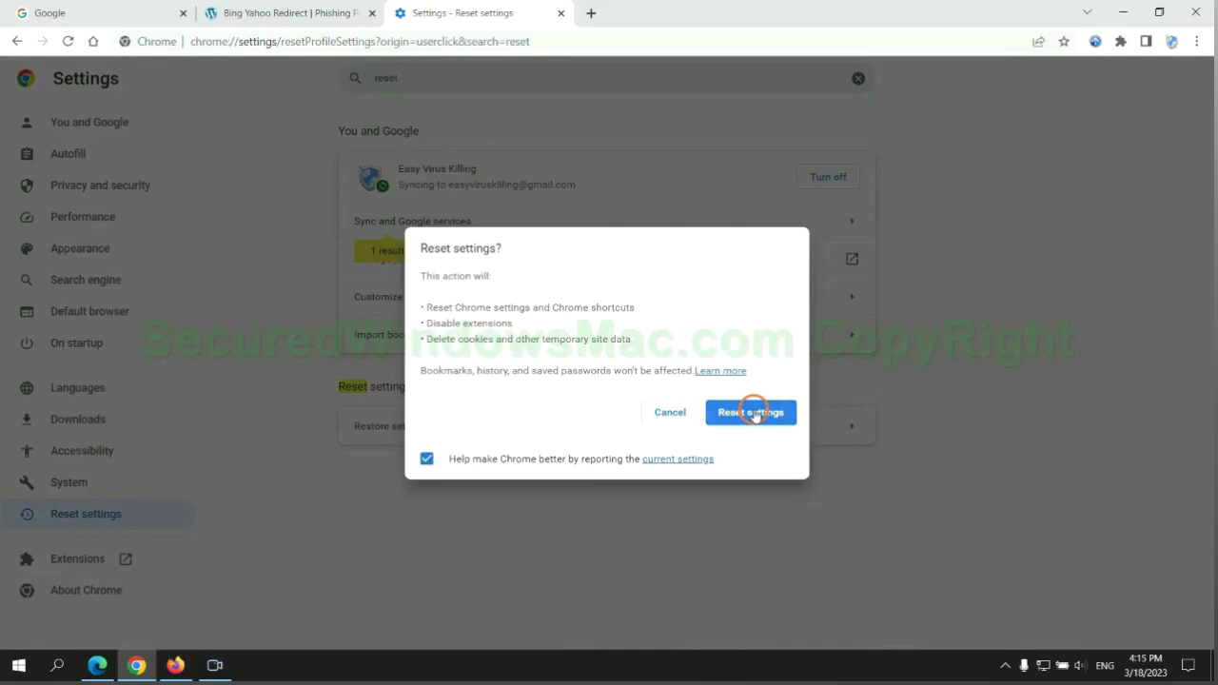
Switch to Firefox, open its troubleshooting information and bring up the prompt for refreshing Firefox to default settings
click(174, 663)
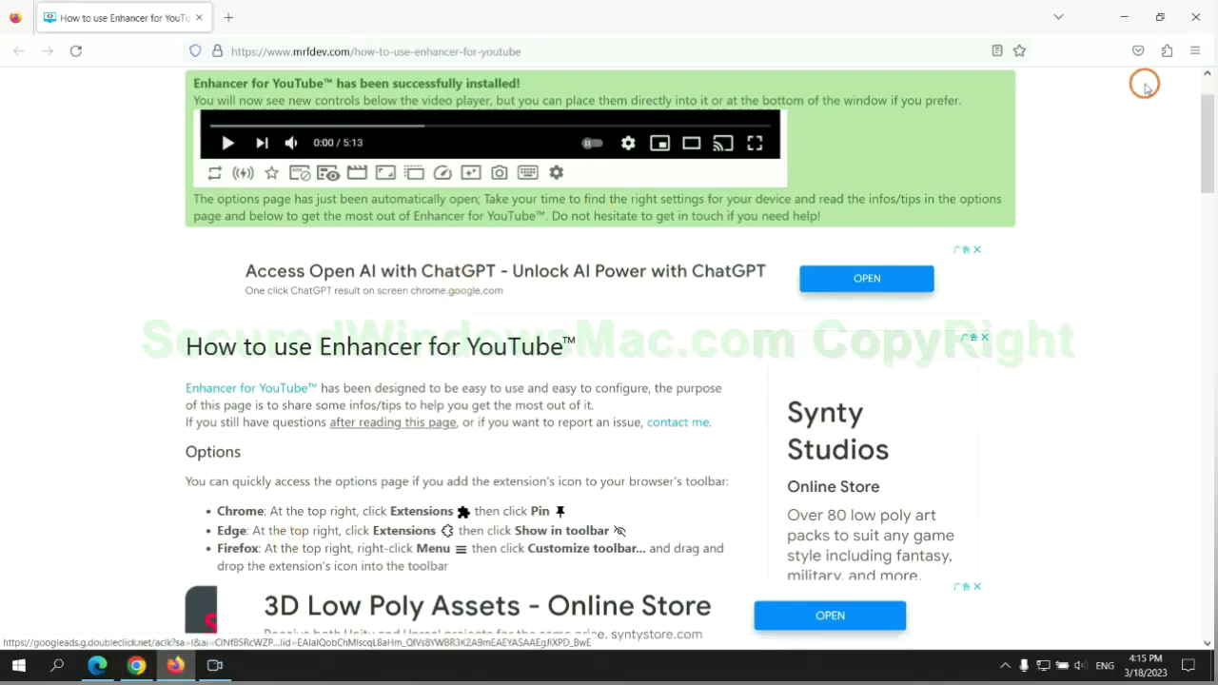
click(1193, 54)
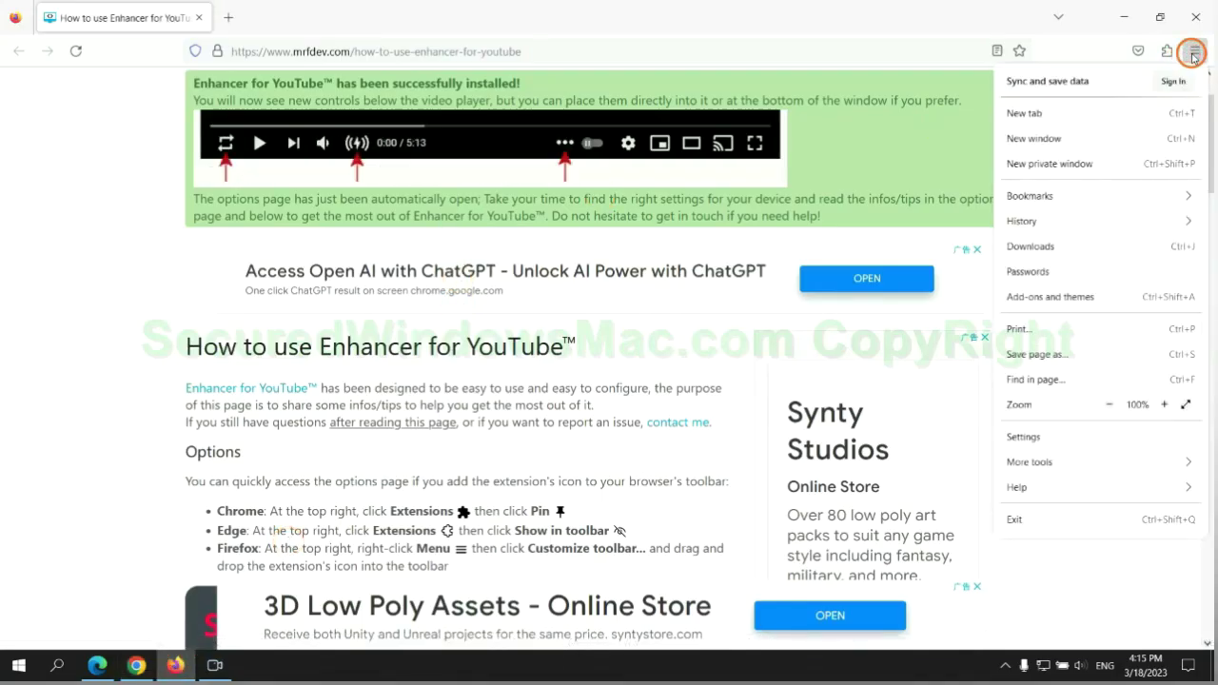
click(1025, 487)
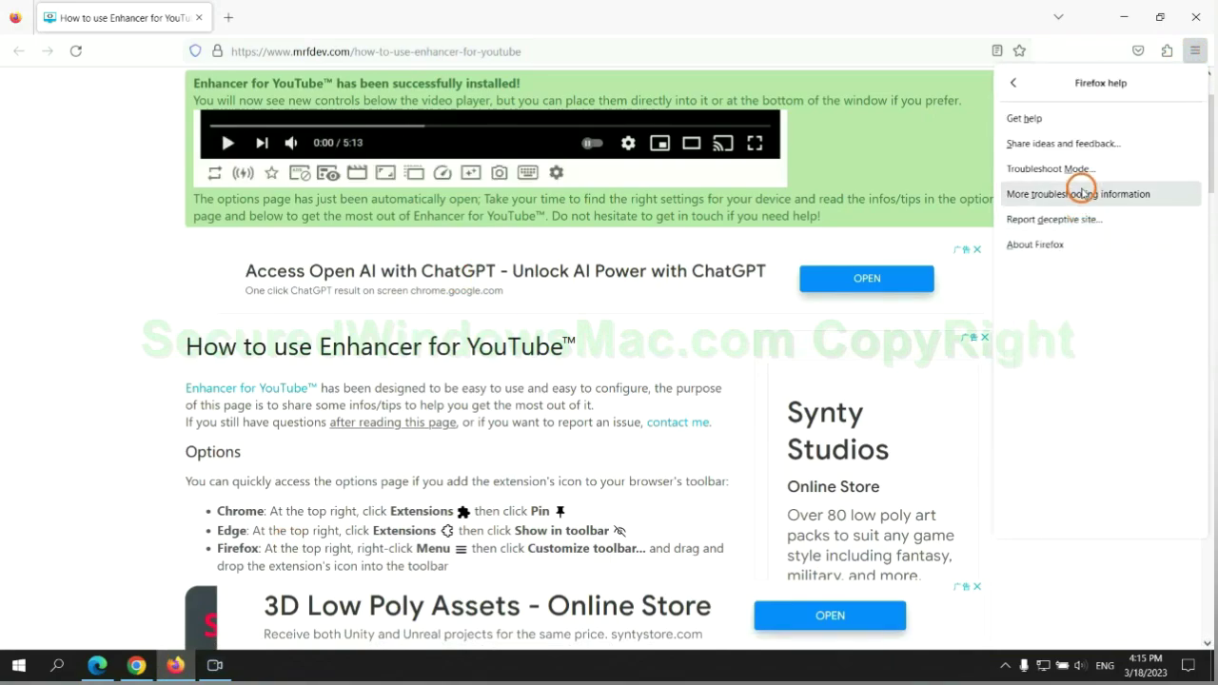
click(1082, 189)
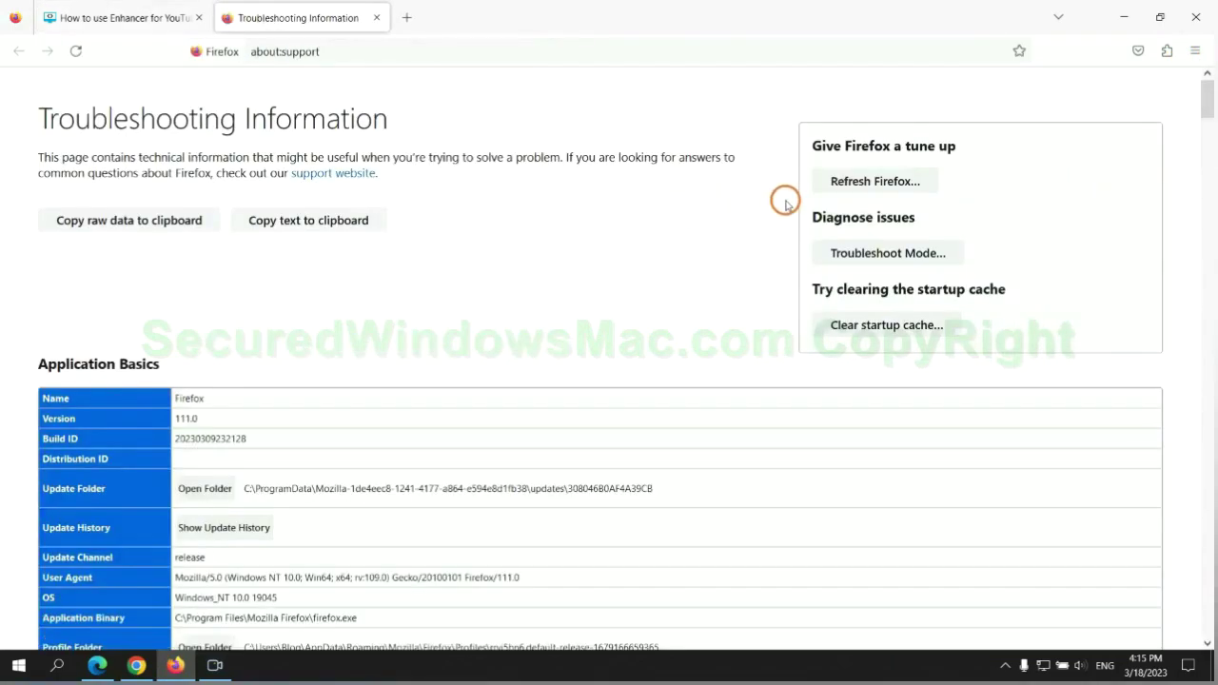
click(839, 184)
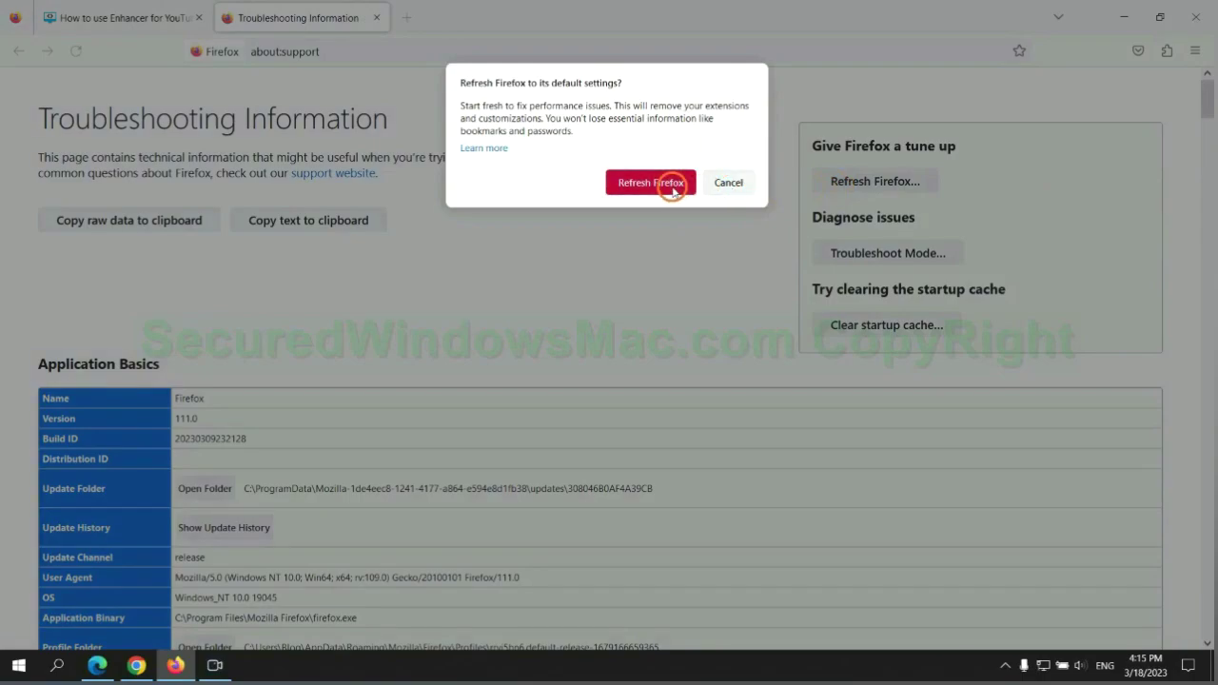